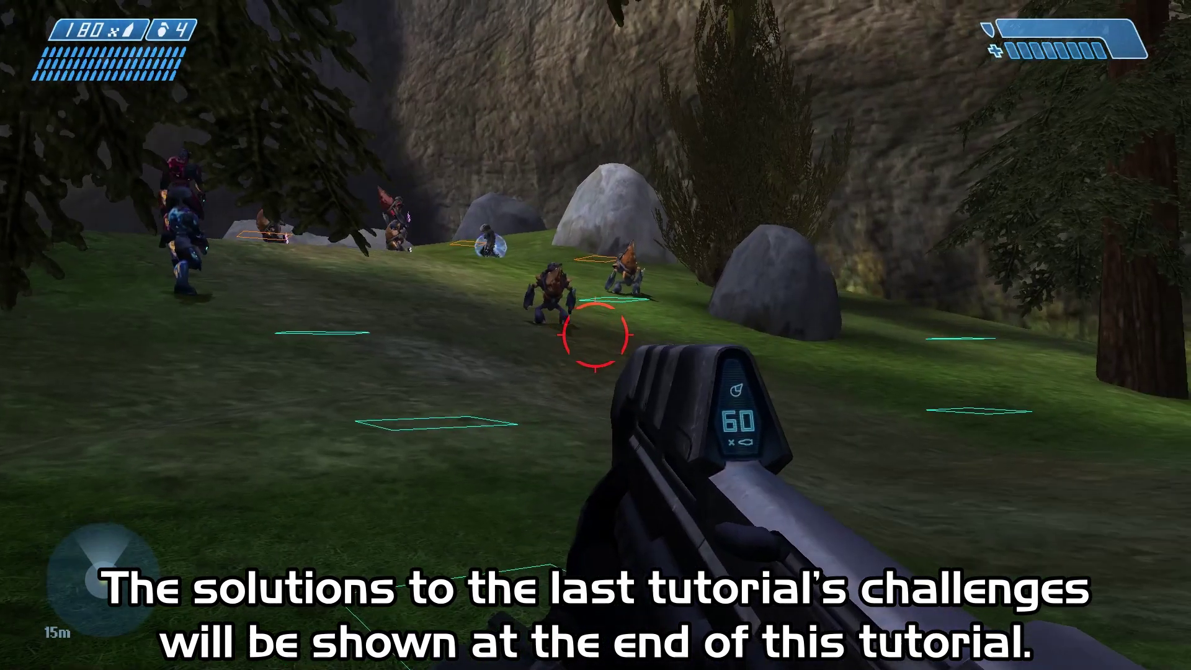
# Switch to the pistol, fire at the Covenant ahead, and walk onto the metal ramp
pyautogui.press('Tab')
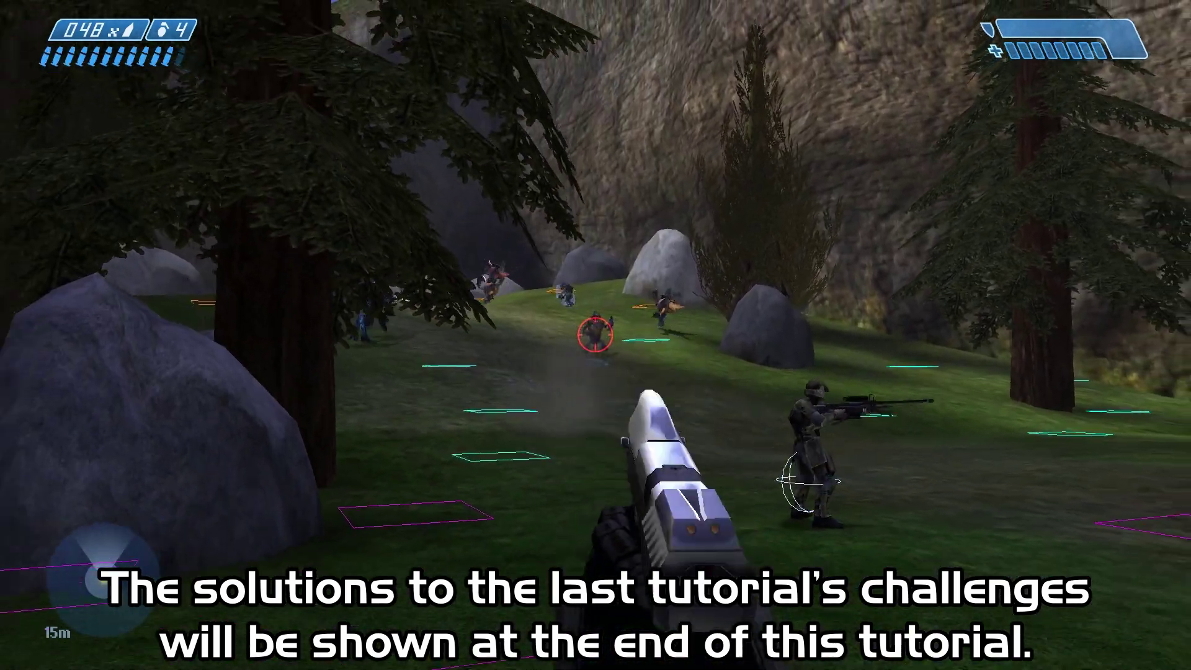
pyautogui.click(595, 335)
pyautogui.click(595, 335)
pyautogui.click(596, 335)
pyautogui.click(595, 335)
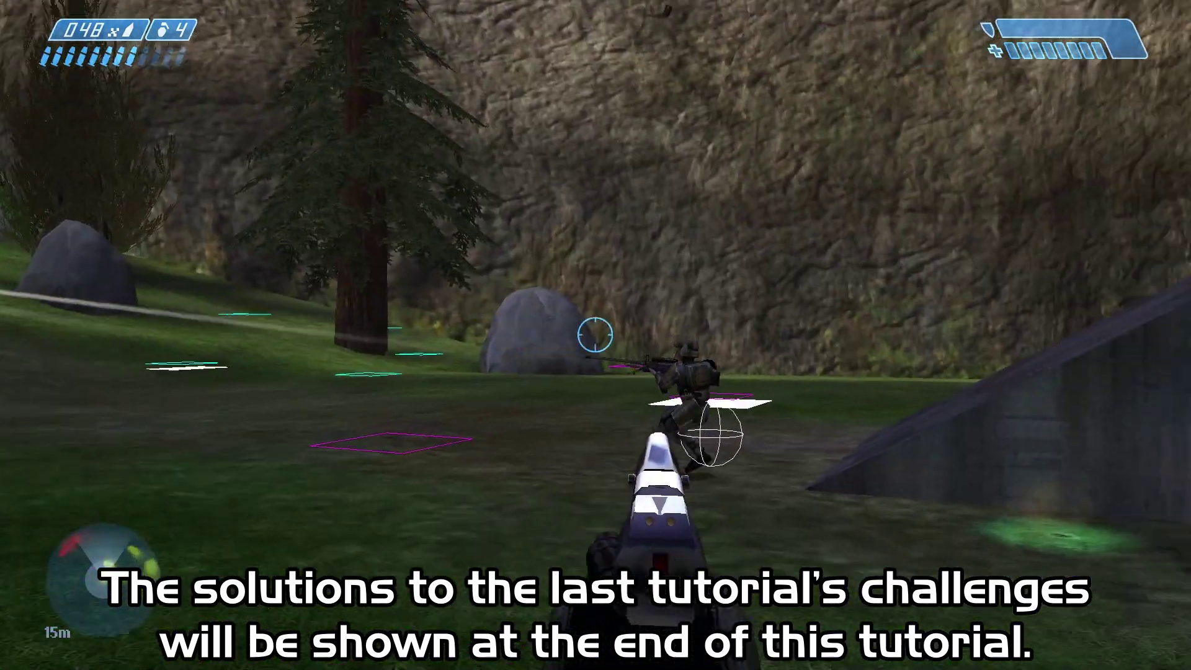
pyautogui.press('w')
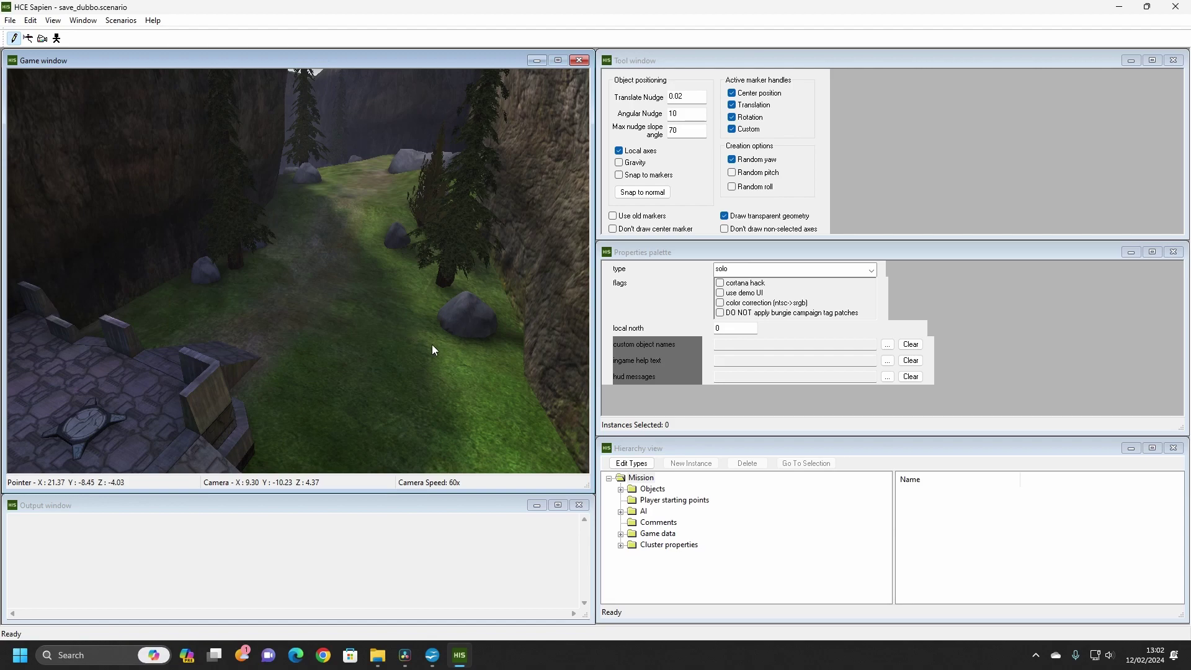
# Create a new AI command list, rename it cl_move_to_point, and save the scenario
pyautogui.click(621, 512)
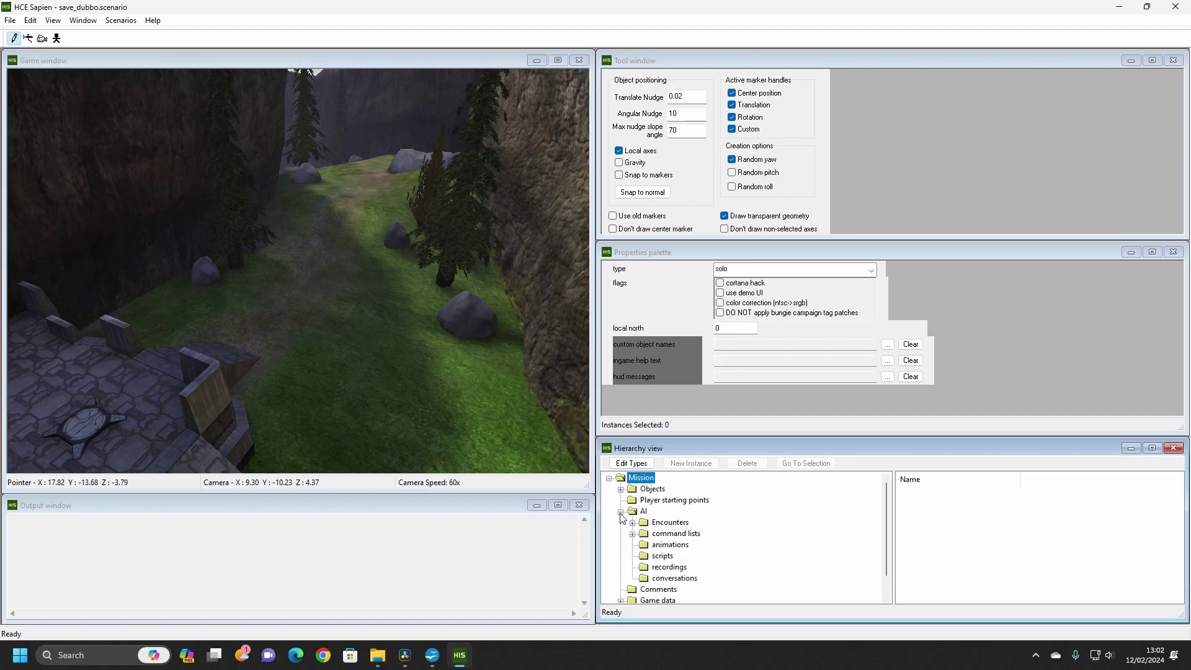
pyautogui.click(663, 536)
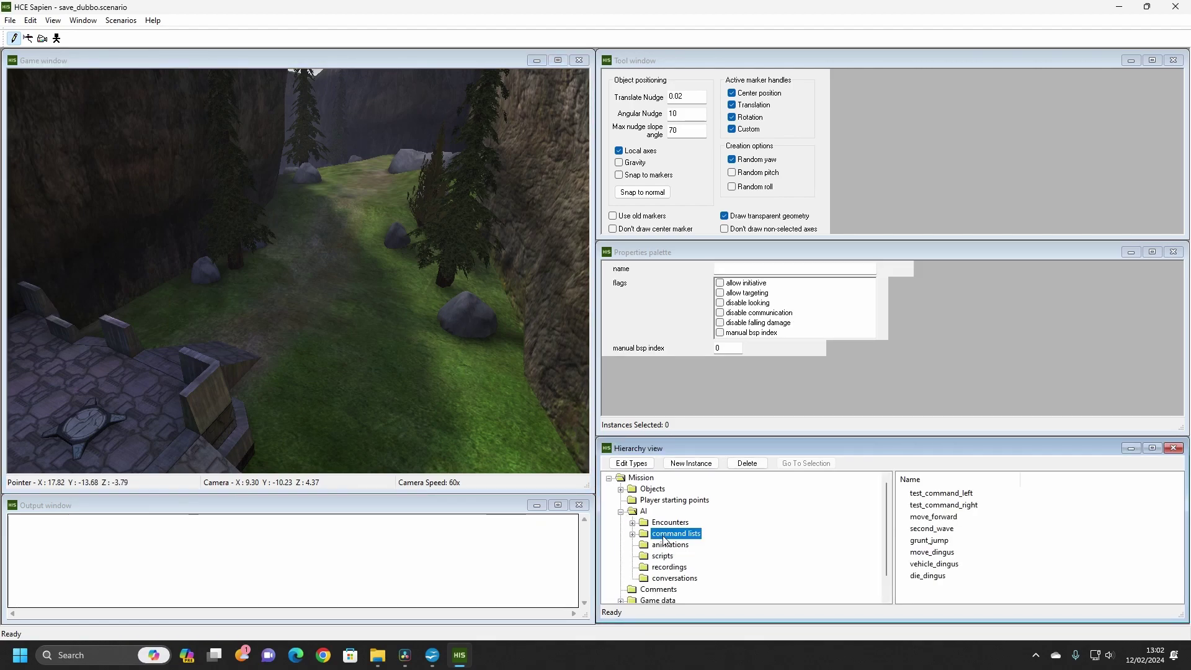
pyautogui.click(690, 464)
pyautogui.click(949, 588)
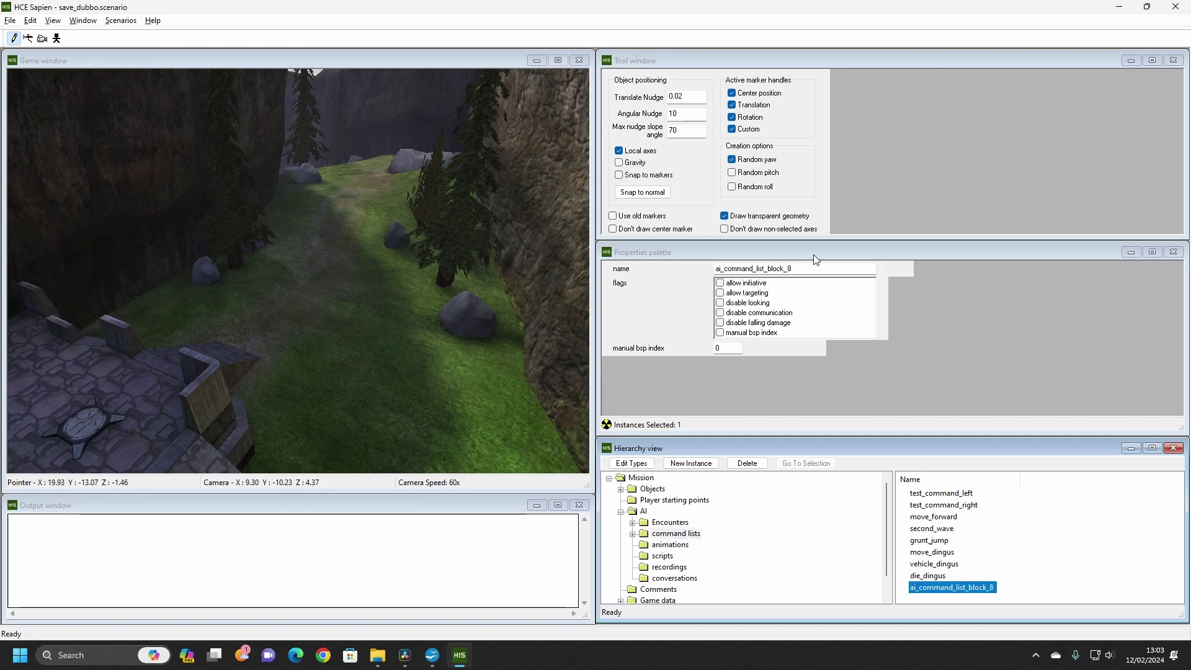
pyautogui.doubleClick(803, 269)
pyautogui.write('cl_')
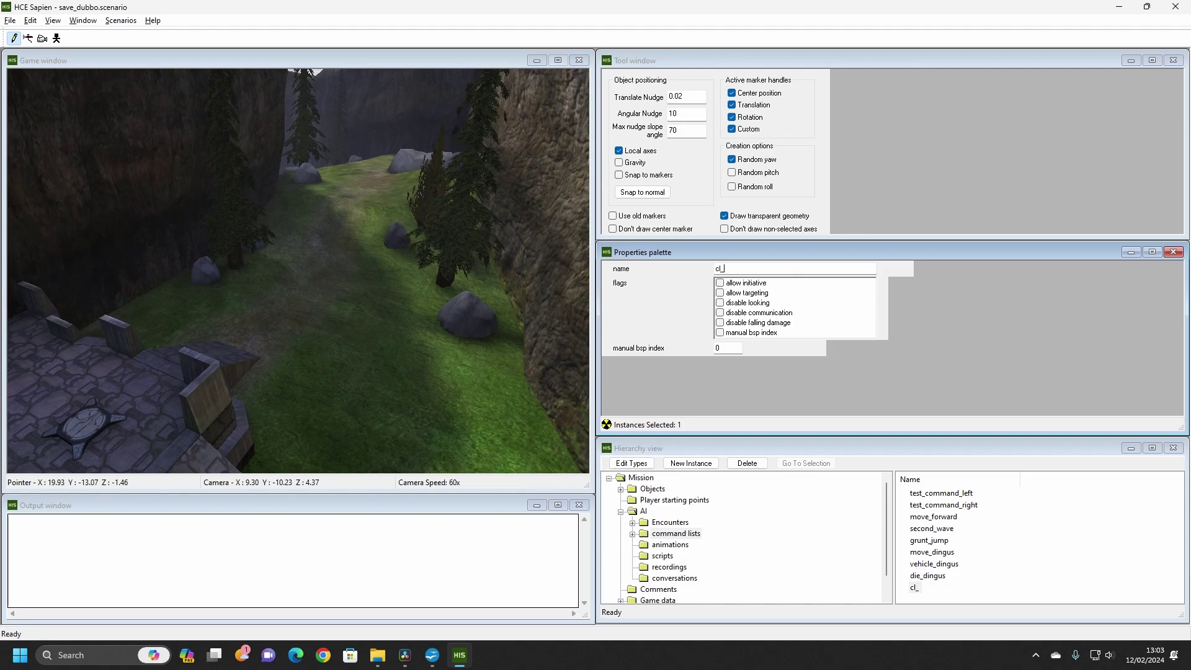
pyautogui.write('move_to_point')
pyautogui.hotkey('ctrl', 's')
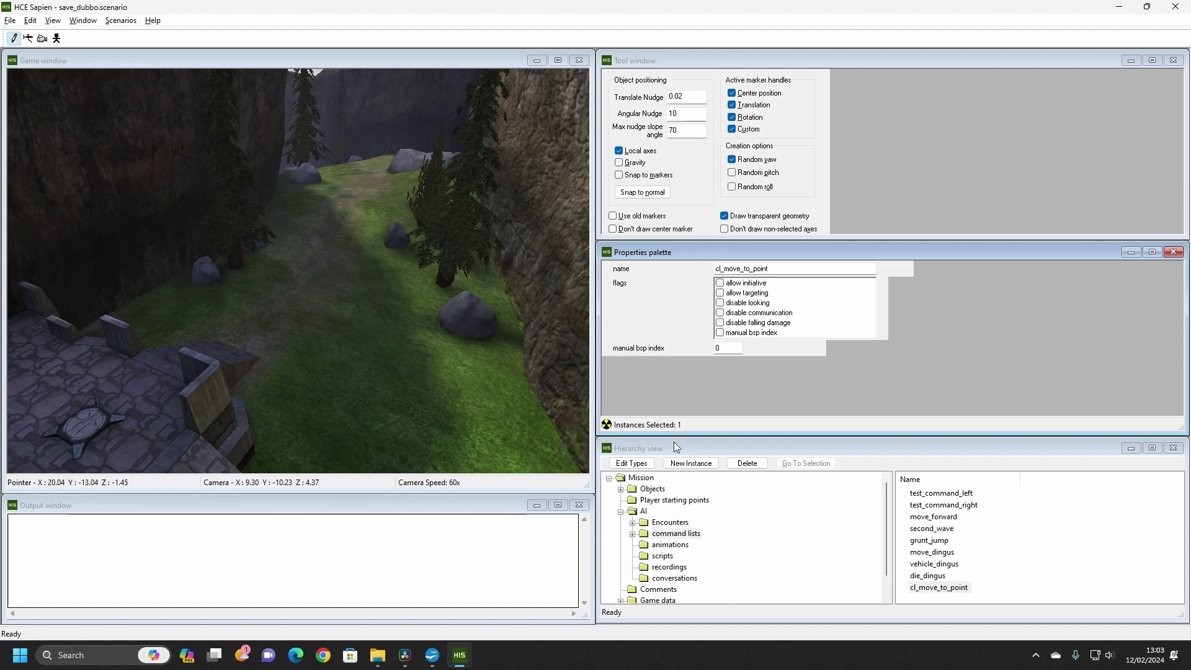
# Set the atom type of cl_move_to_point's command to go to, with stop at point modifier
pyautogui.click(634, 534)
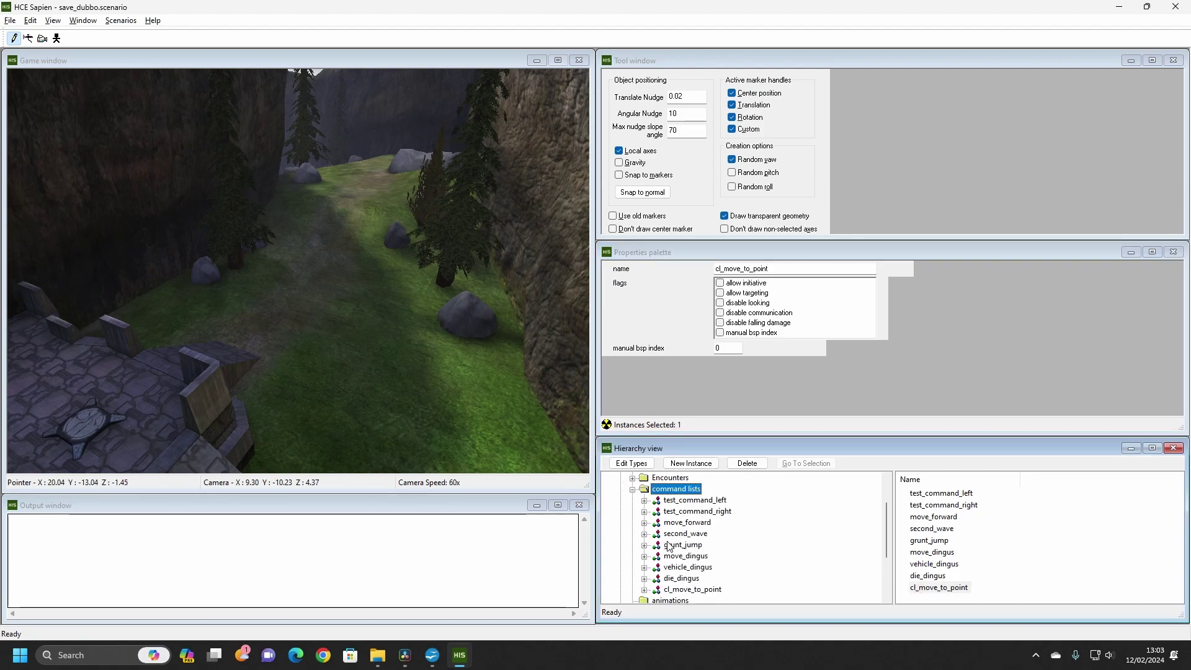
pyautogui.click(689, 590)
pyautogui.click(645, 589)
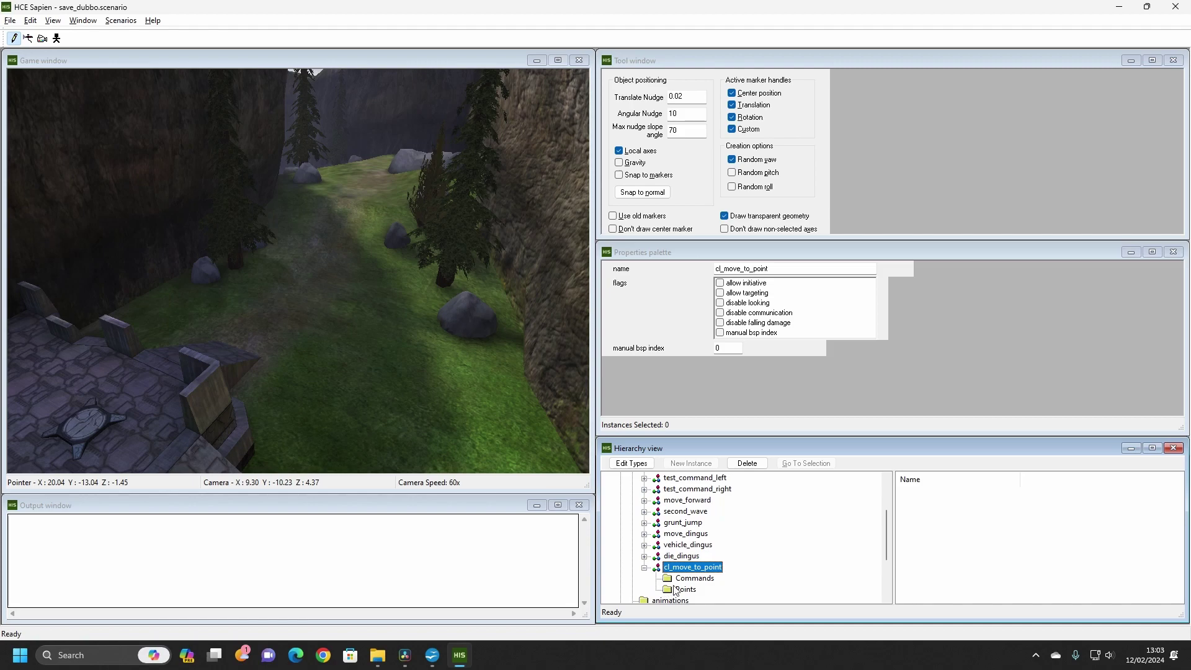
pyautogui.click(692, 578)
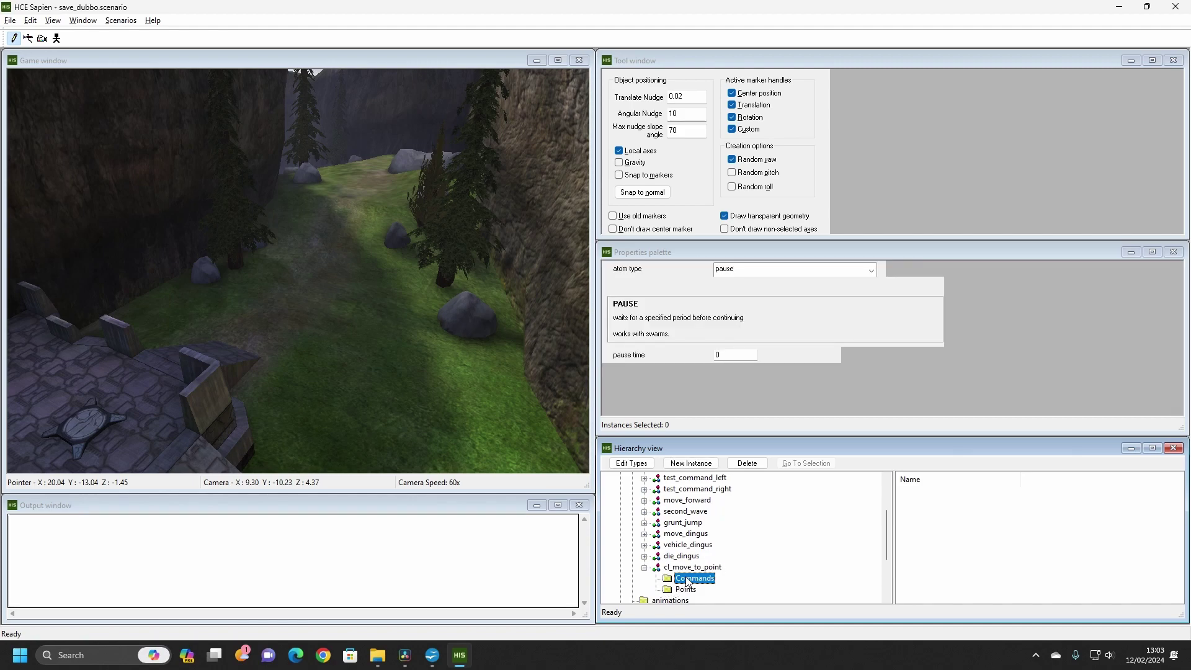
pyautogui.click(750, 272)
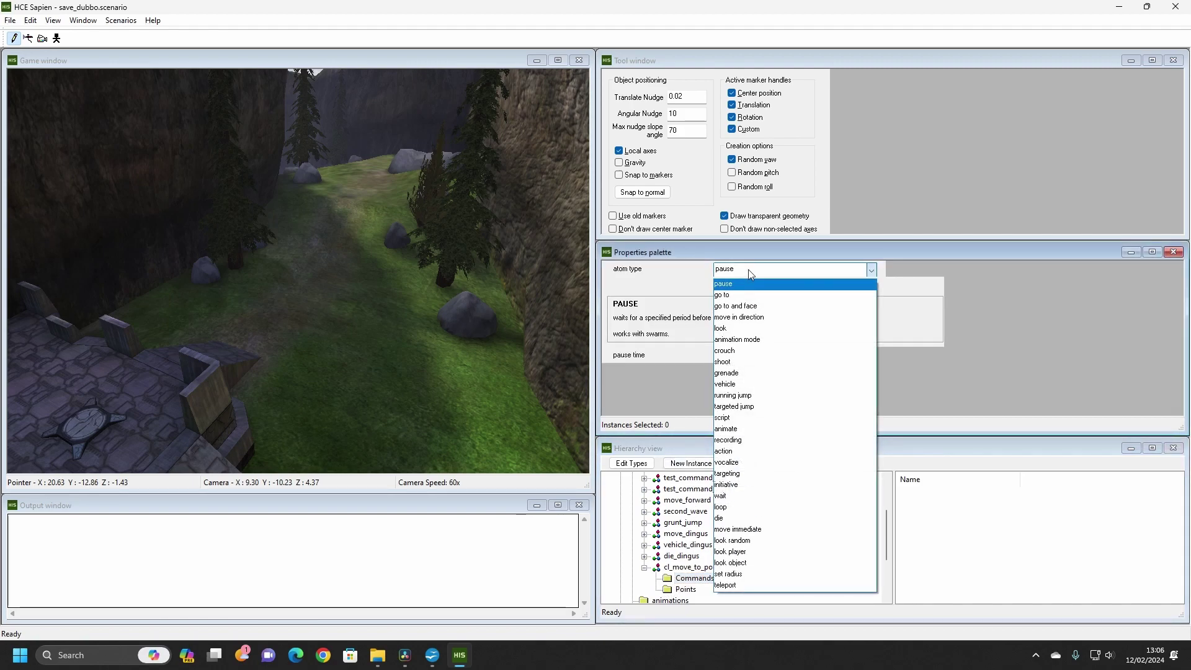
pyautogui.press('Down')
pyautogui.press('Down')
pyautogui.press('Down')
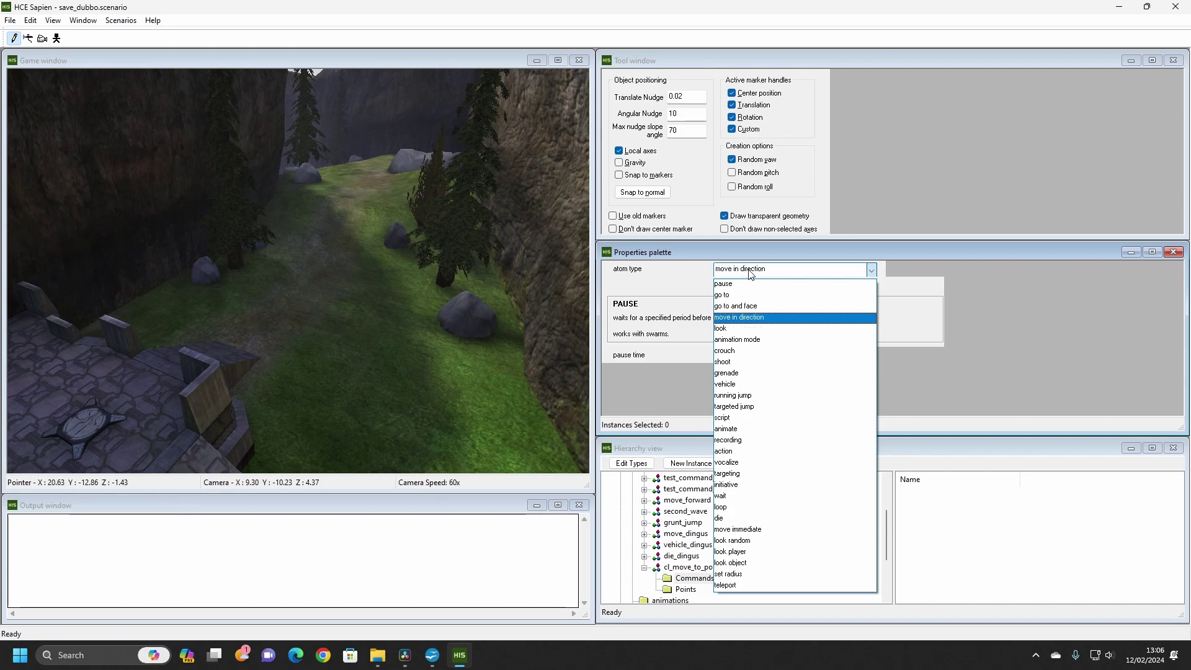
pyautogui.press('Return')
pyautogui.press('Down')
pyautogui.press('Down')
pyautogui.press('Down')
pyautogui.press('Down')
pyautogui.press('Down')
pyautogui.press('Down')
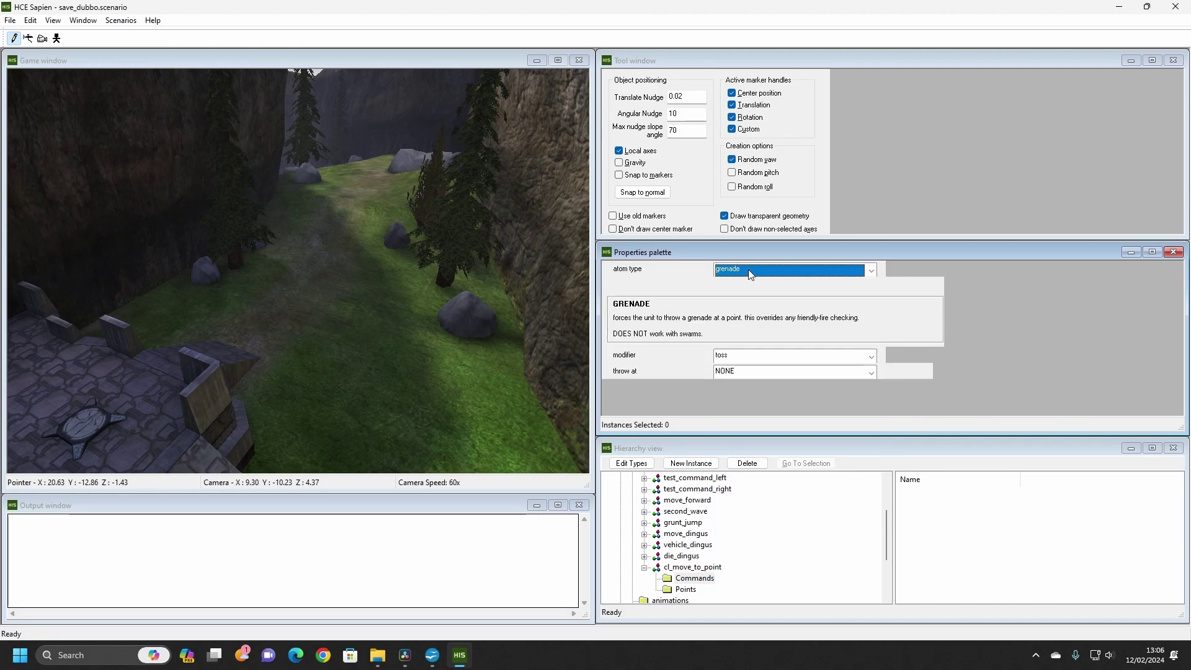
pyautogui.press('Down')
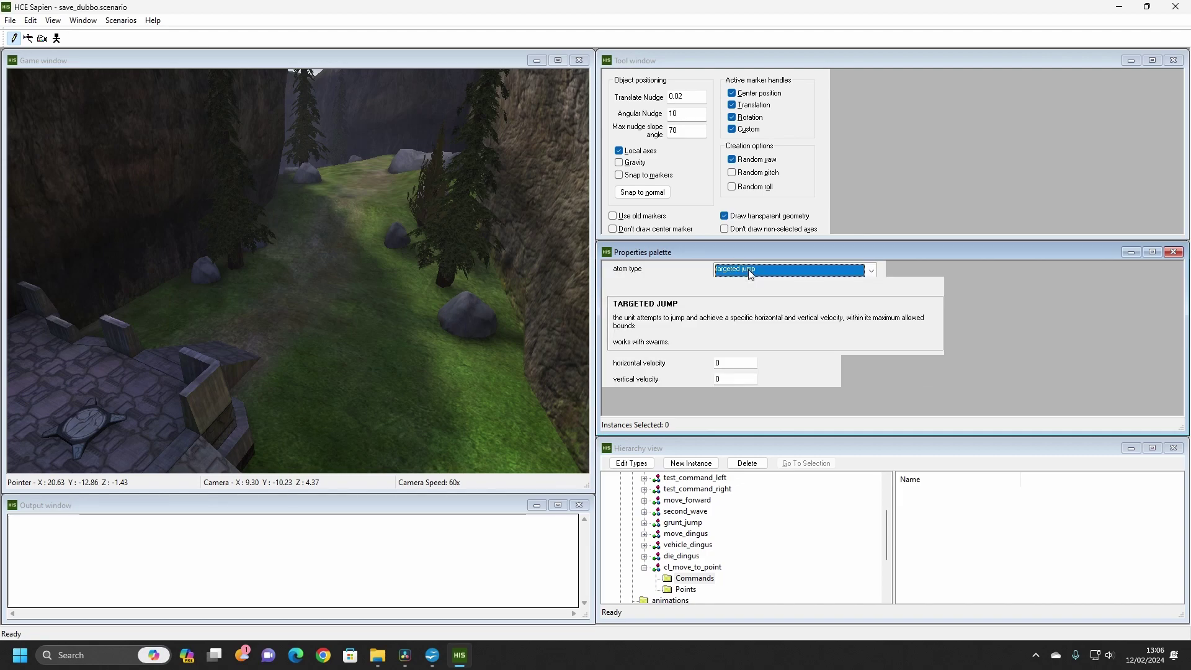
pyautogui.click(748, 269)
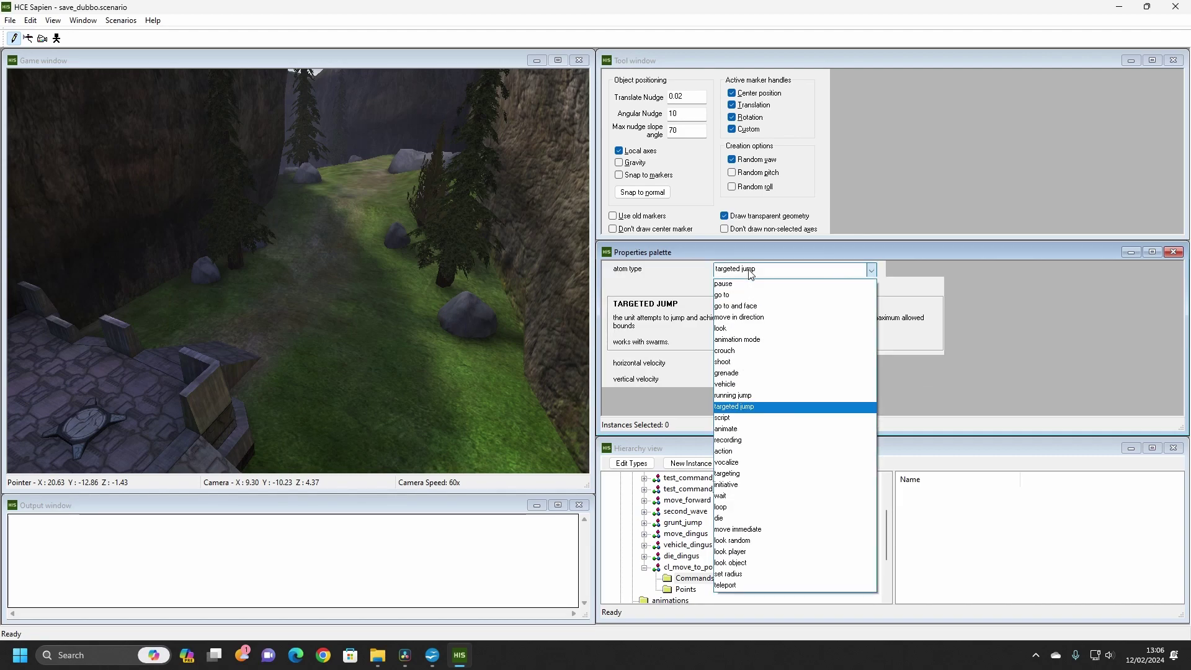
pyautogui.click(740, 296)
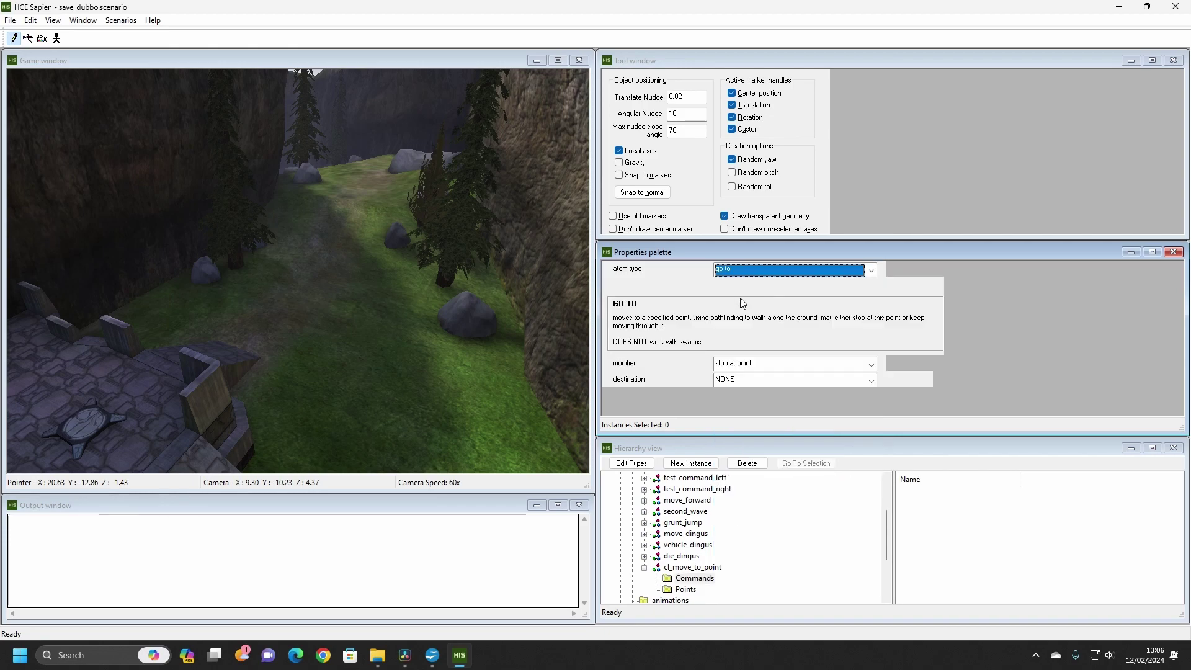
# Add the command '0: go to (p-1) stop_at_point' to cl_move_to_point and save
pyautogui.click(690, 463)
pyautogui.click(930, 493)
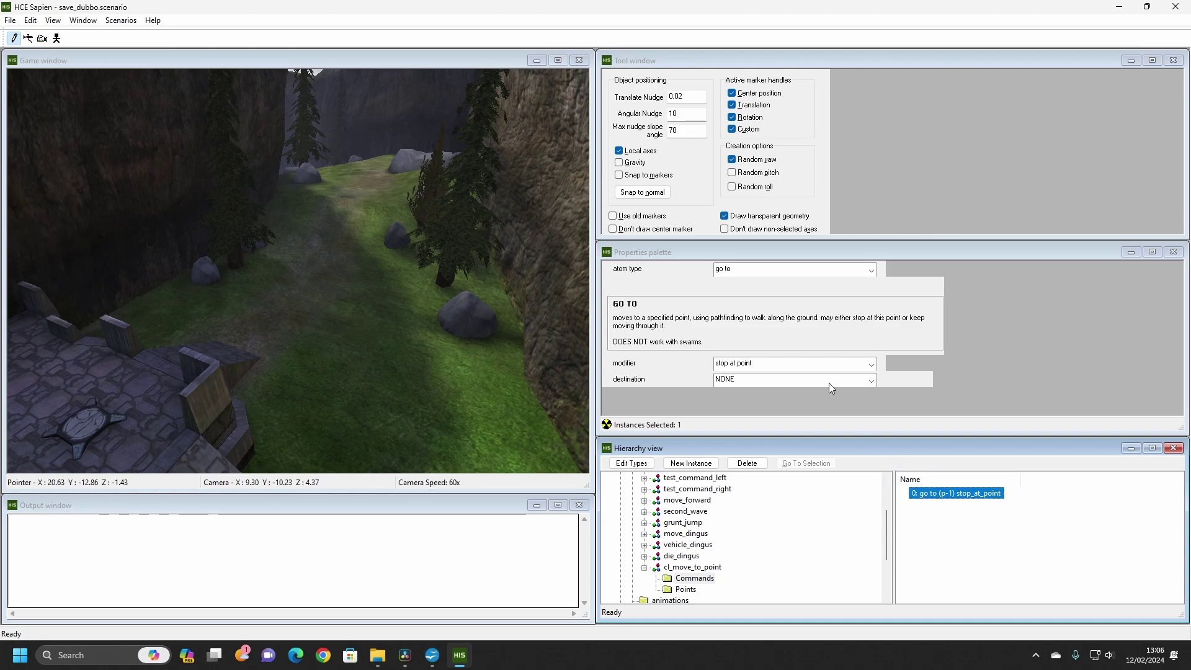
pyautogui.hotkey('ctrl', 's')
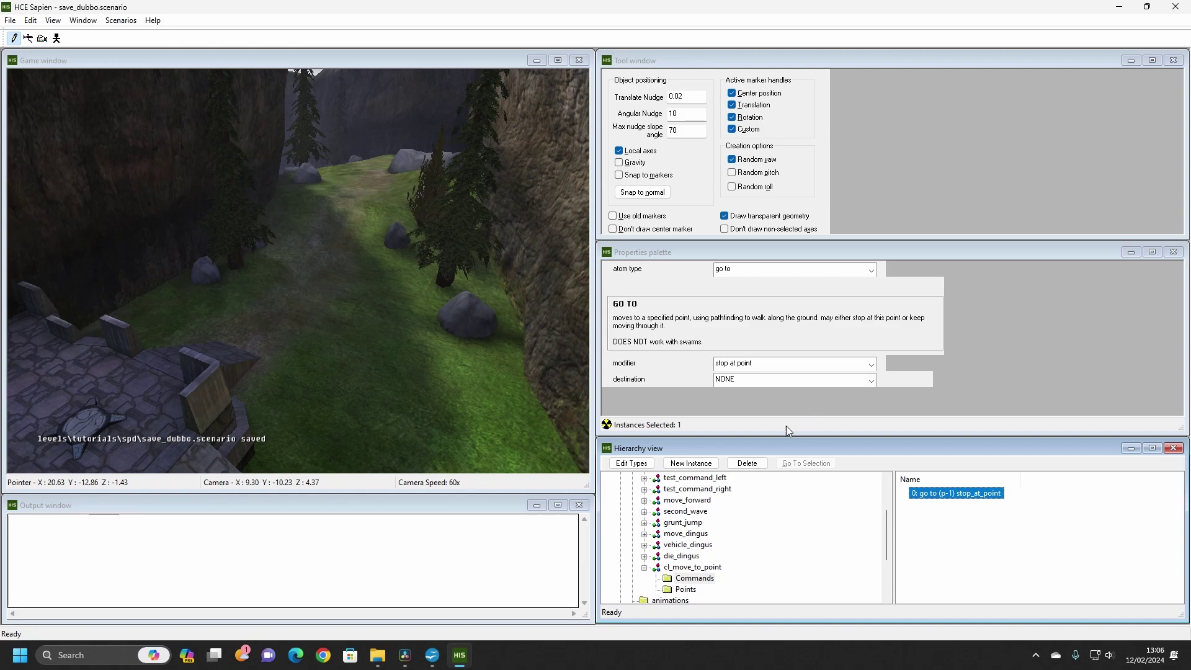
# Place a cl_move_to_point command point up the grassy path
pyautogui.click(682, 588)
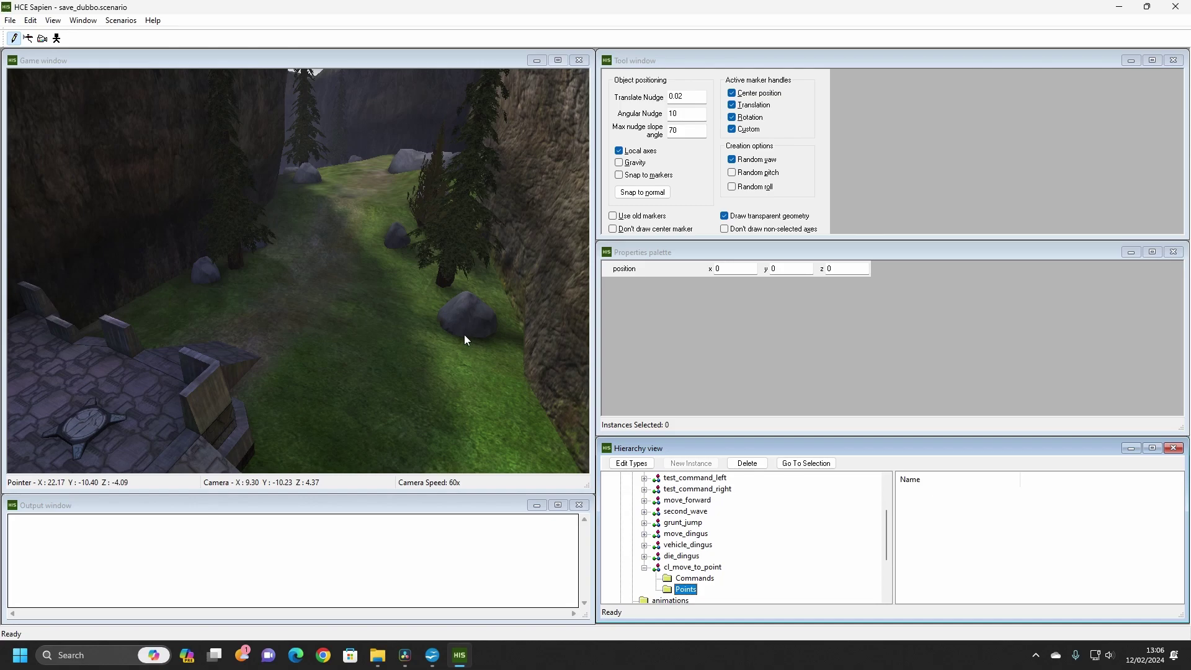
pyautogui.moveTo(464, 334); pyautogui.dragTo(440, 324, button='right')
pyautogui.press('w')
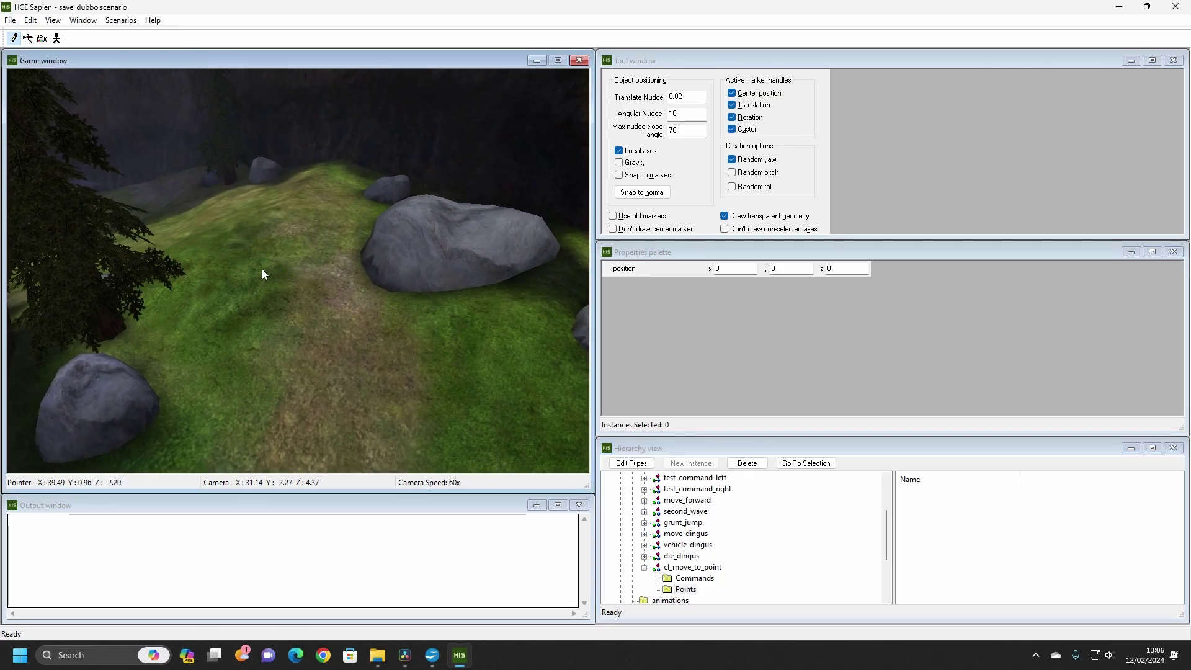
pyautogui.click(262, 269)
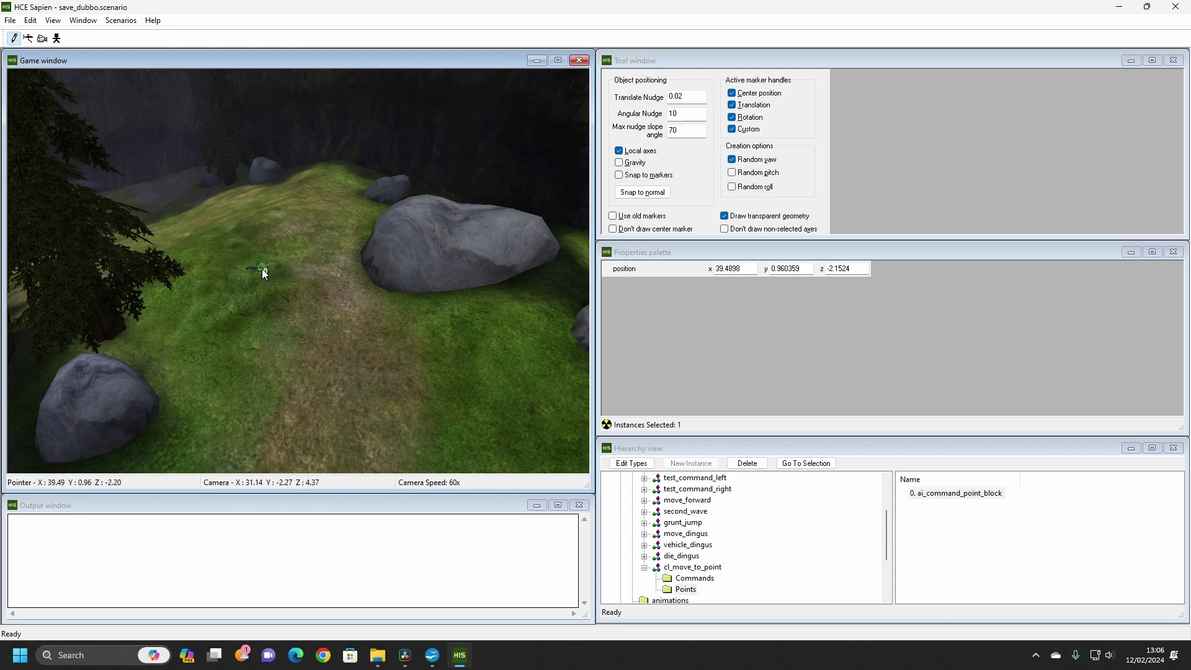
# Set the go to command's destination to 0: ai_command_point_block and save
pyautogui.click(693, 578)
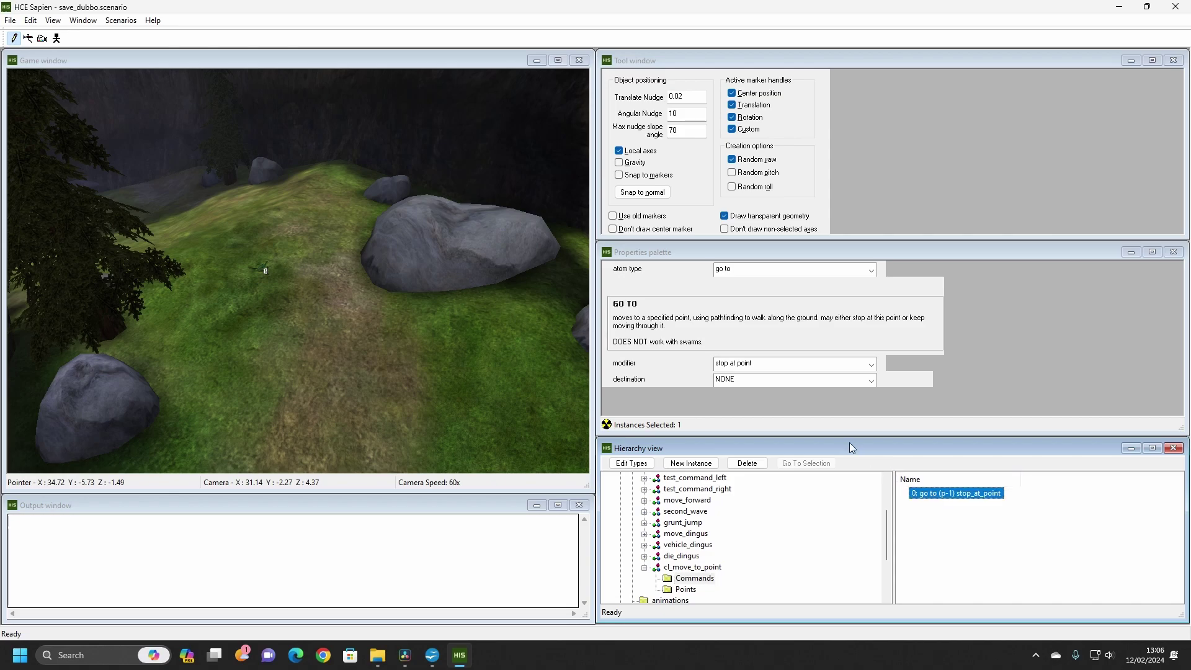
pyautogui.click(762, 379)
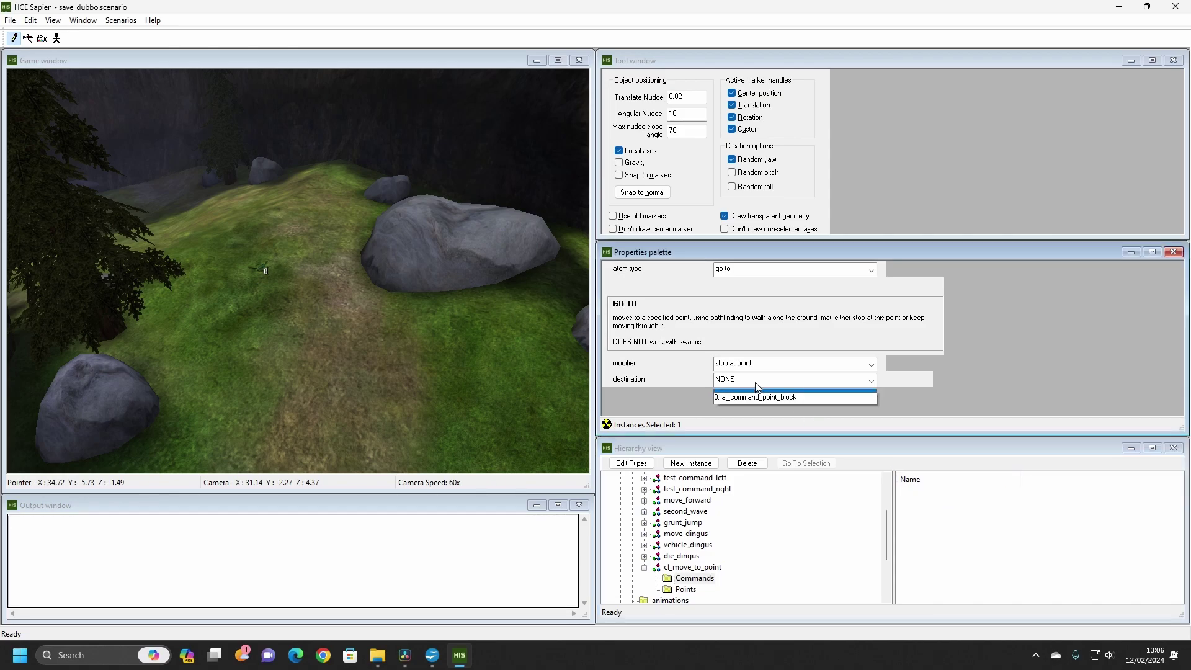
pyautogui.click(725, 407)
pyautogui.hotkey('ctrl', 's')
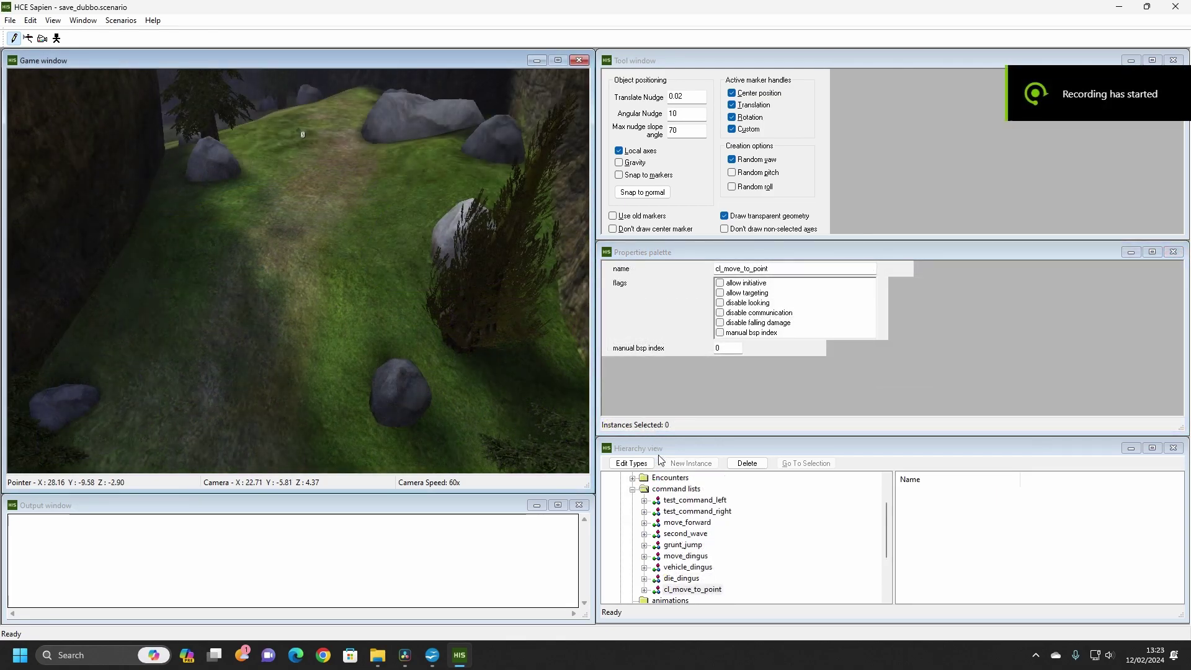
# Expand Encounters down to cov_blue_ambush squad1's starting locations
pyautogui.scroll(1, 664, 472)
pyautogui.click(634, 519)
pyautogui.scroll(-1, 656, 526)
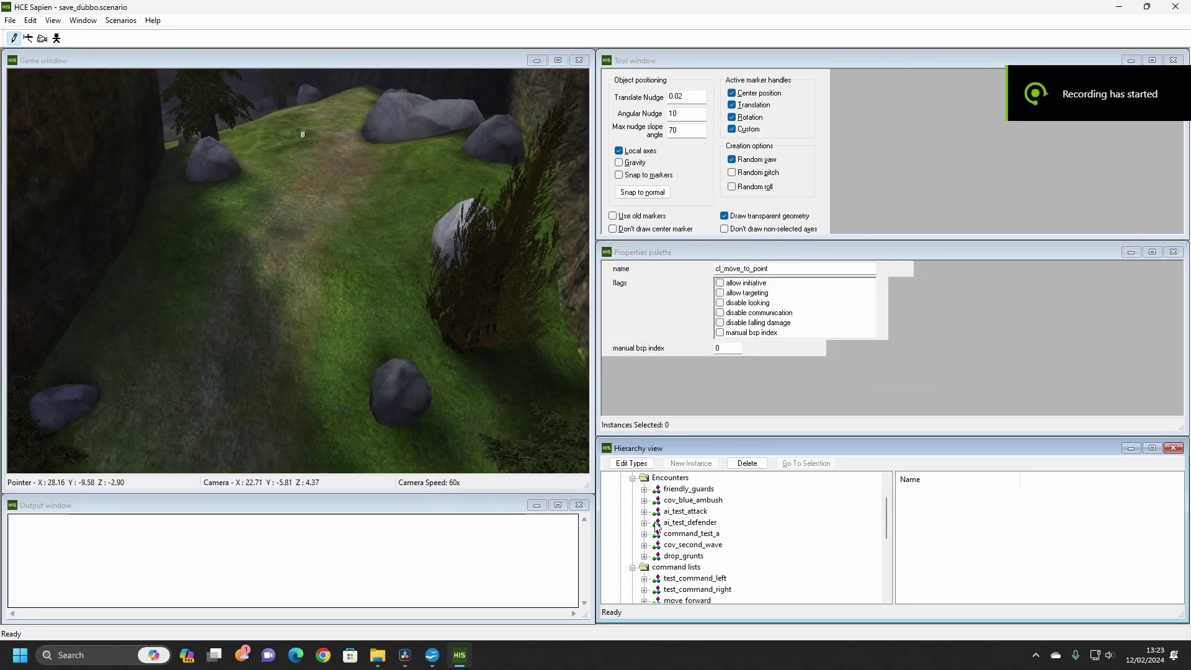
pyautogui.click(644, 499)
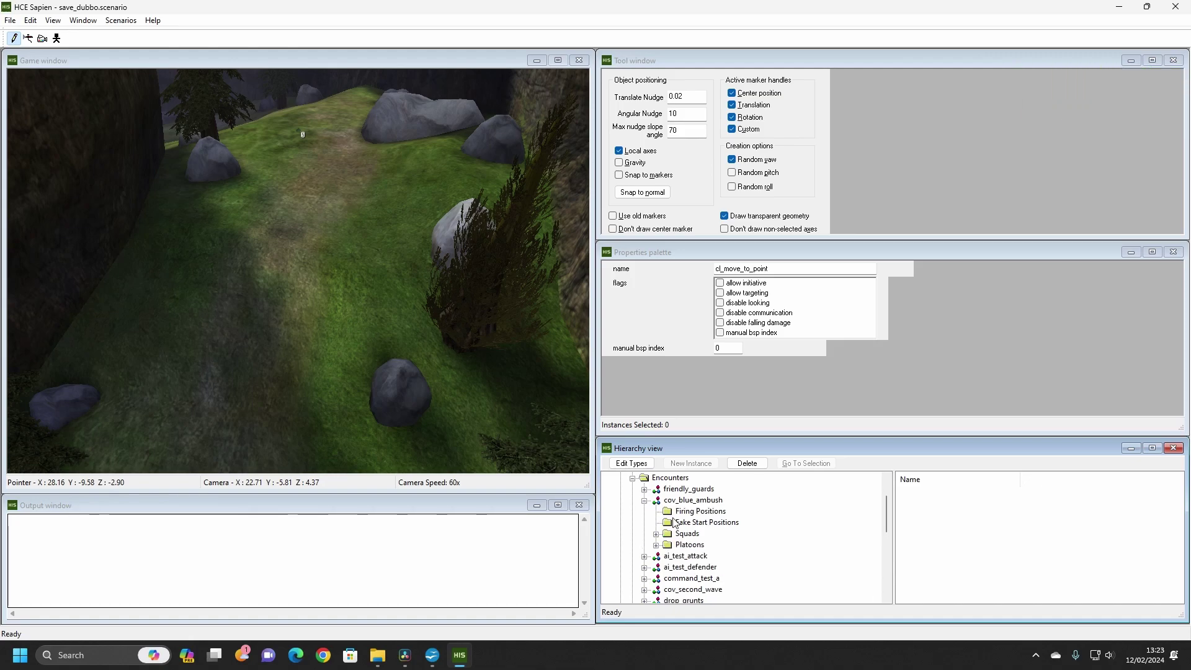
pyautogui.click(656, 533)
pyautogui.doubleClick(710, 545)
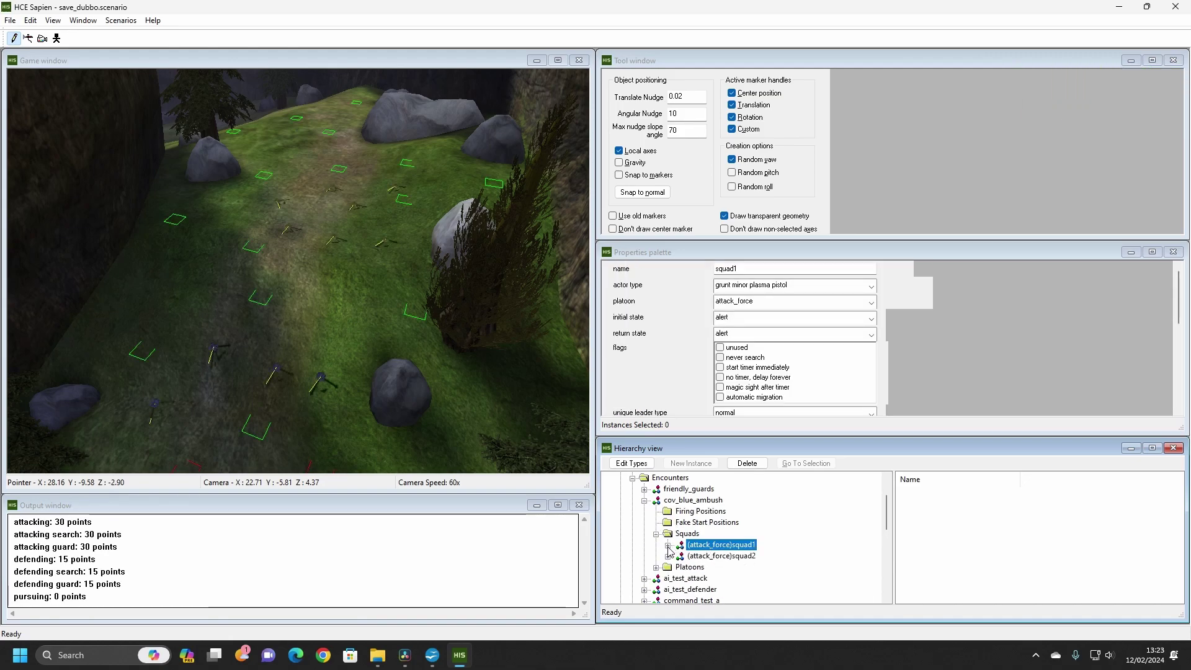
pyautogui.click(711, 567)
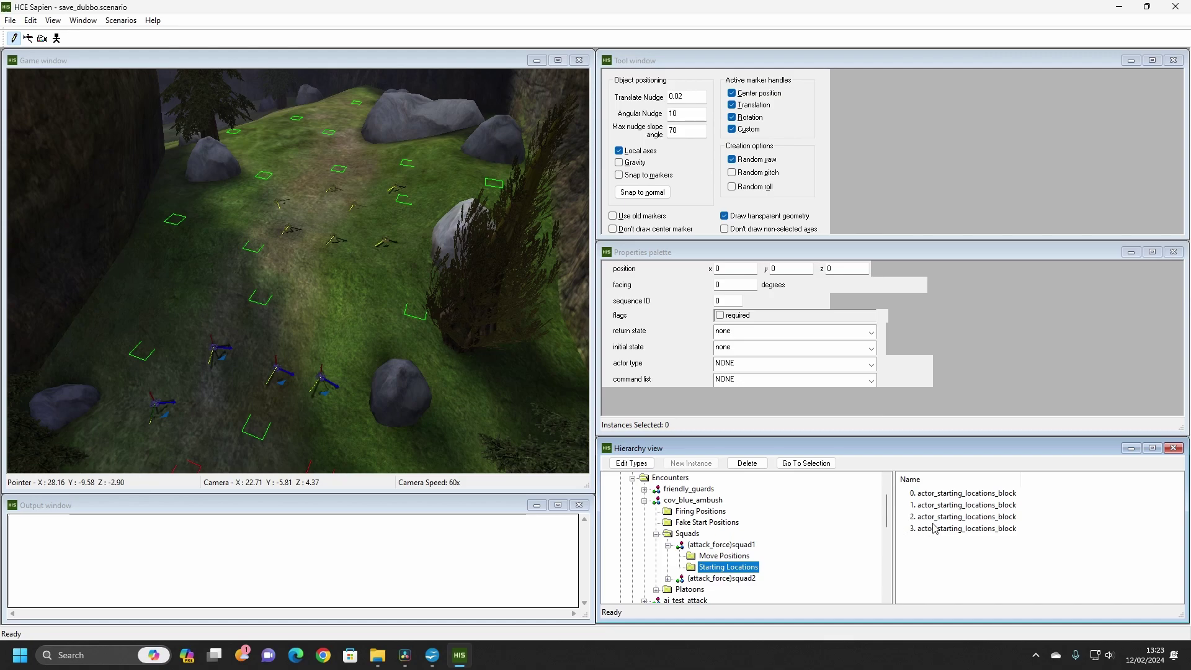
# Assign cl_move_to_point to starting location 2, mark it required, and save
pyautogui.click(935, 518)
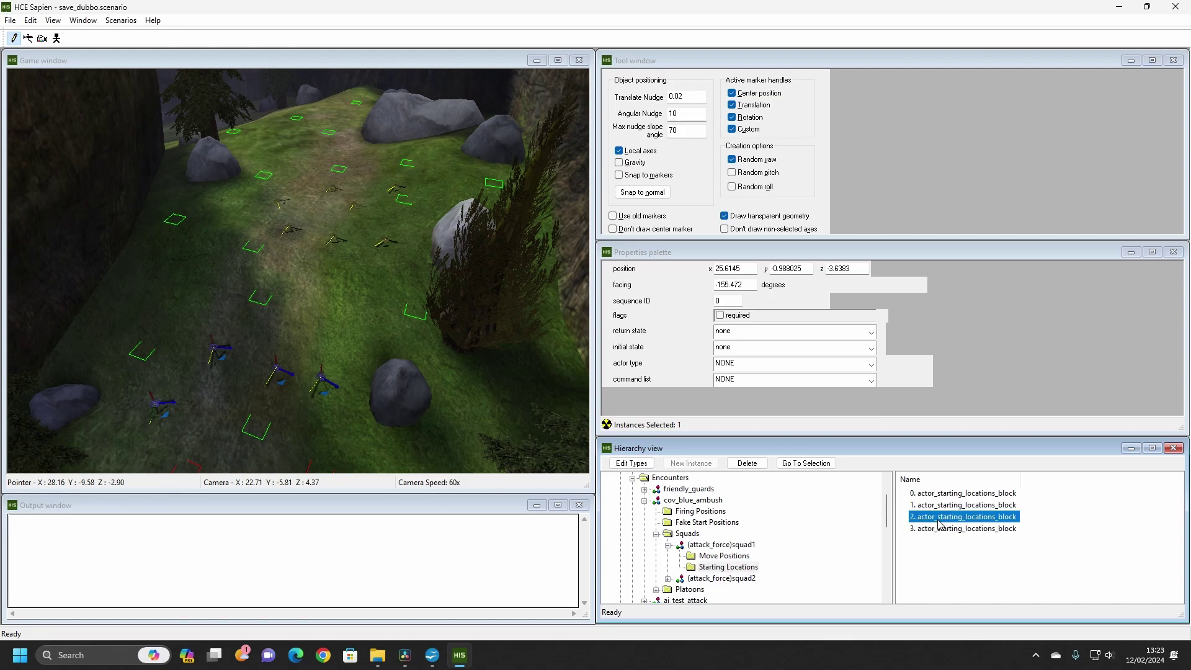
pyautogui.click(769, 379)
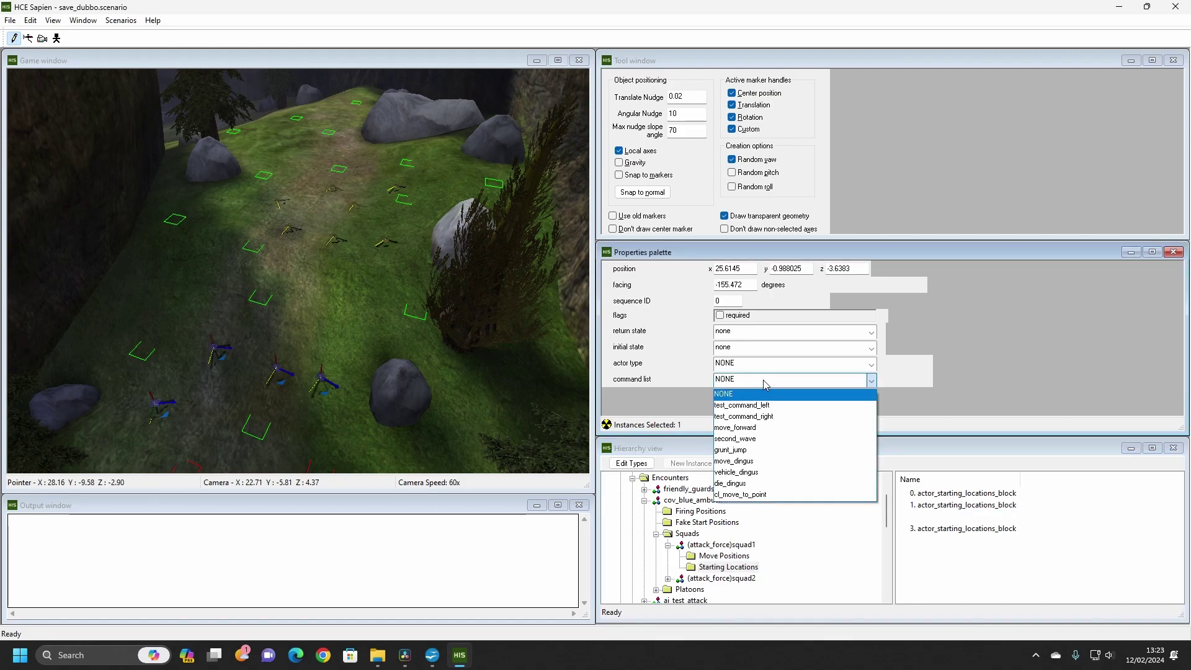
pyautogui.click(752, 495)
pyautogui.click(720, 316)
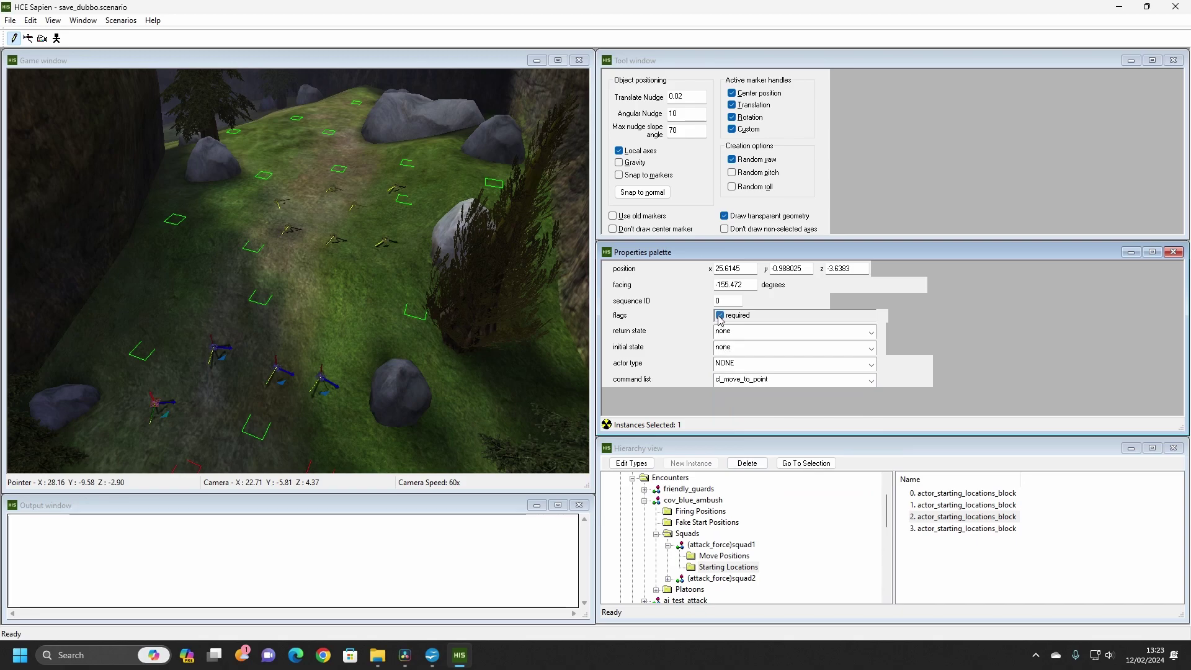
pyautogui.hotkey('ctrl', 's')
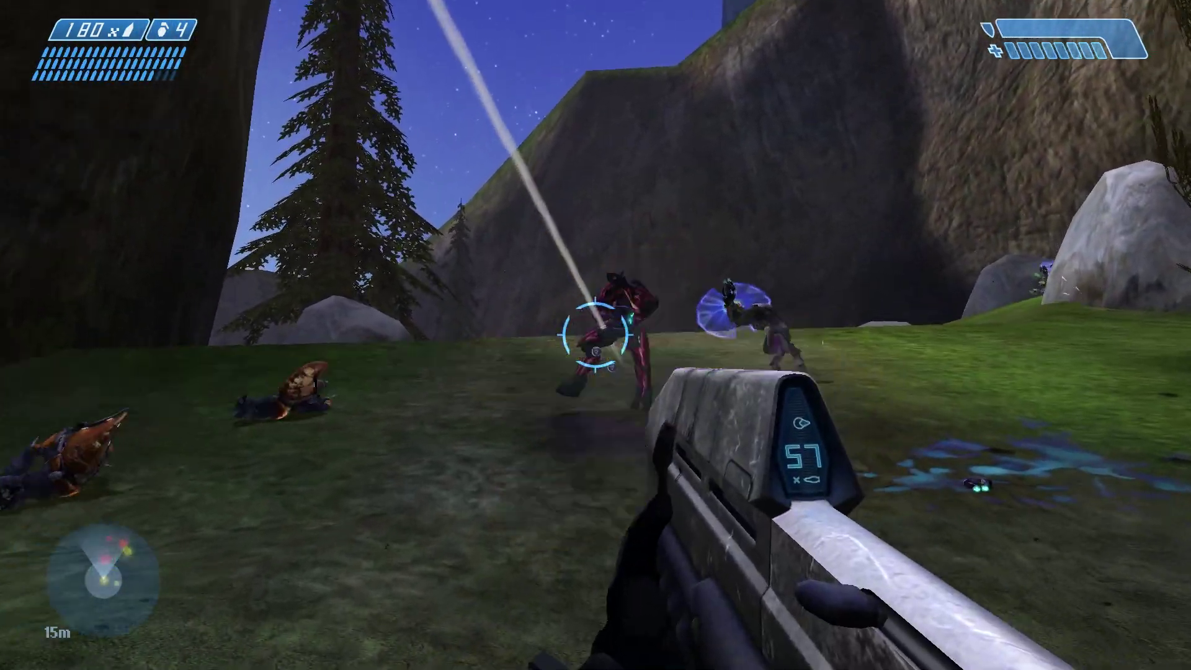
# Shoot the red Elite and the Covenant by the rocks with the assault rifle
pyautogui.click(595, 333)
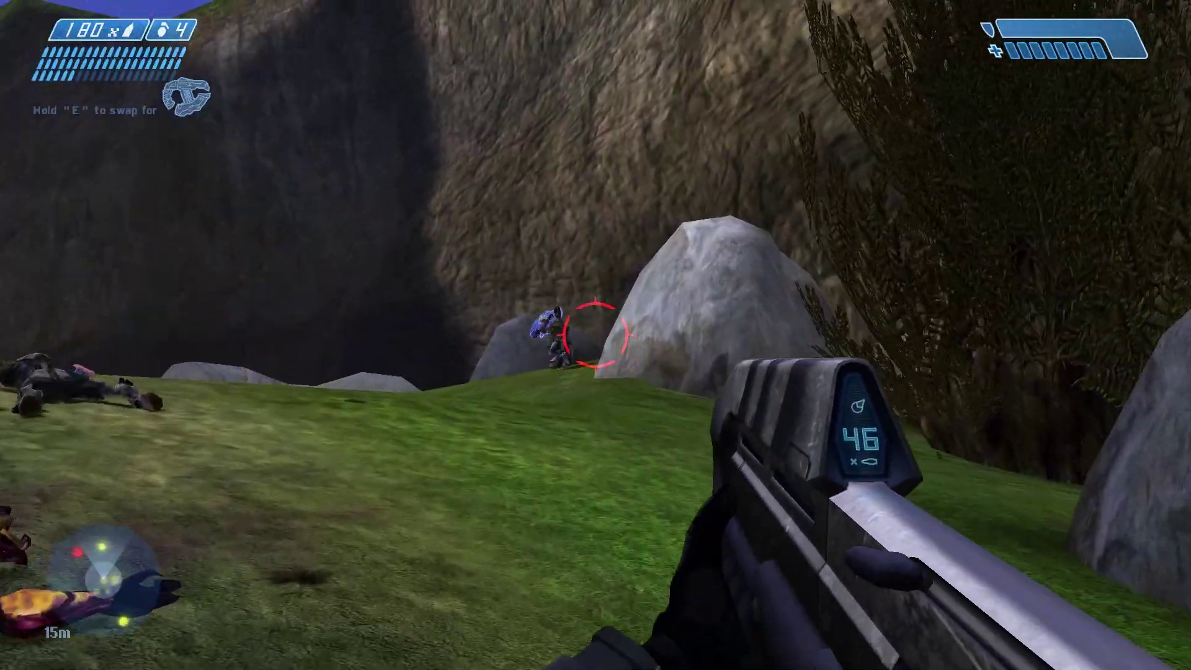
pyautogui.click(596, 334)
pyautogui.click(595, 334)
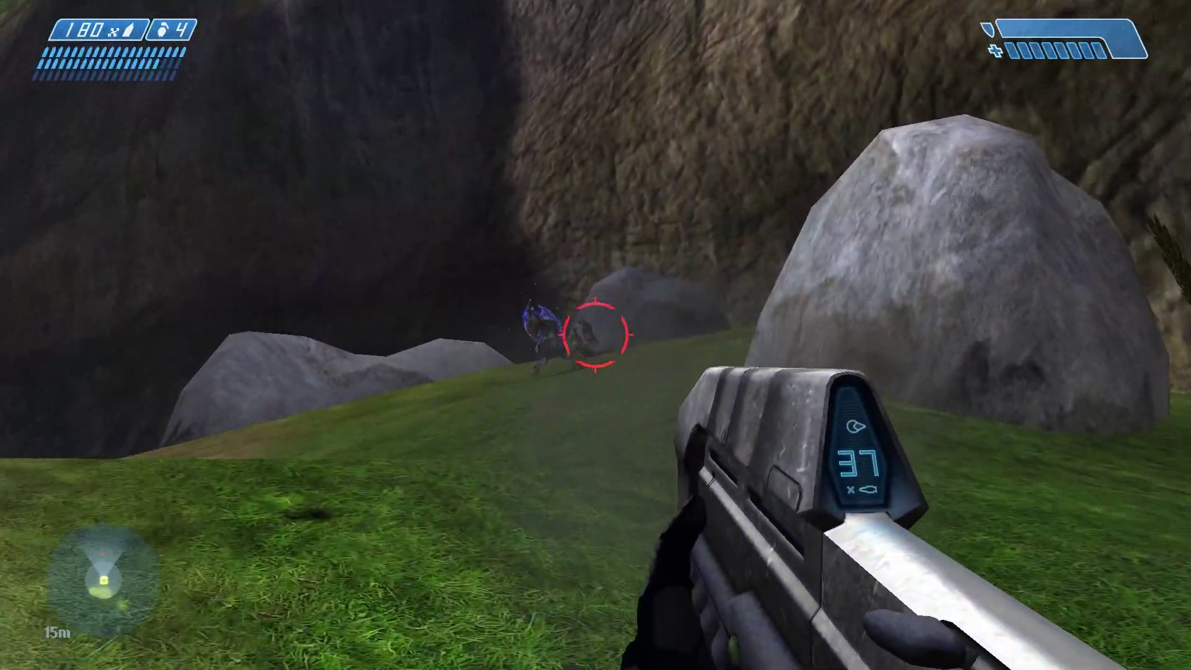
pyautogui.click(596, 334)
pyautogui.click(595, 334)
pyautogui.click(595, 334)
pyautogui.click(595, 334)
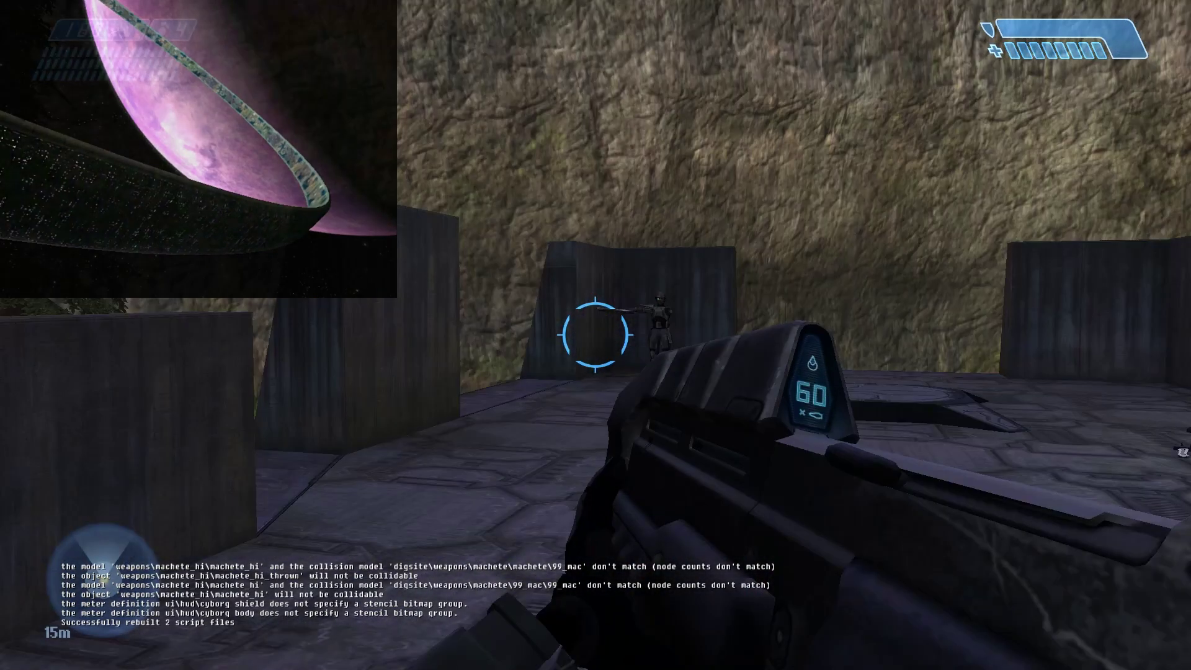
# Switch to the pistol and shoot the red enemy through its zoom
pyautogui.press('Tab')
pyautogui.press('z')
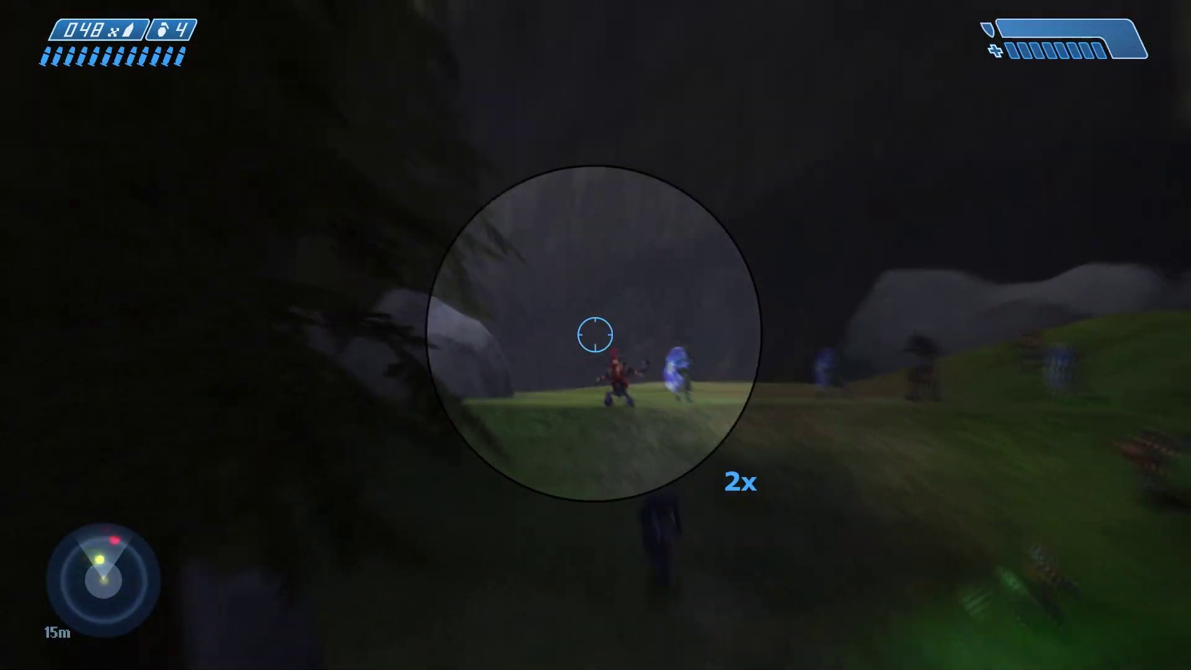
pyautogui.click(595, 335)
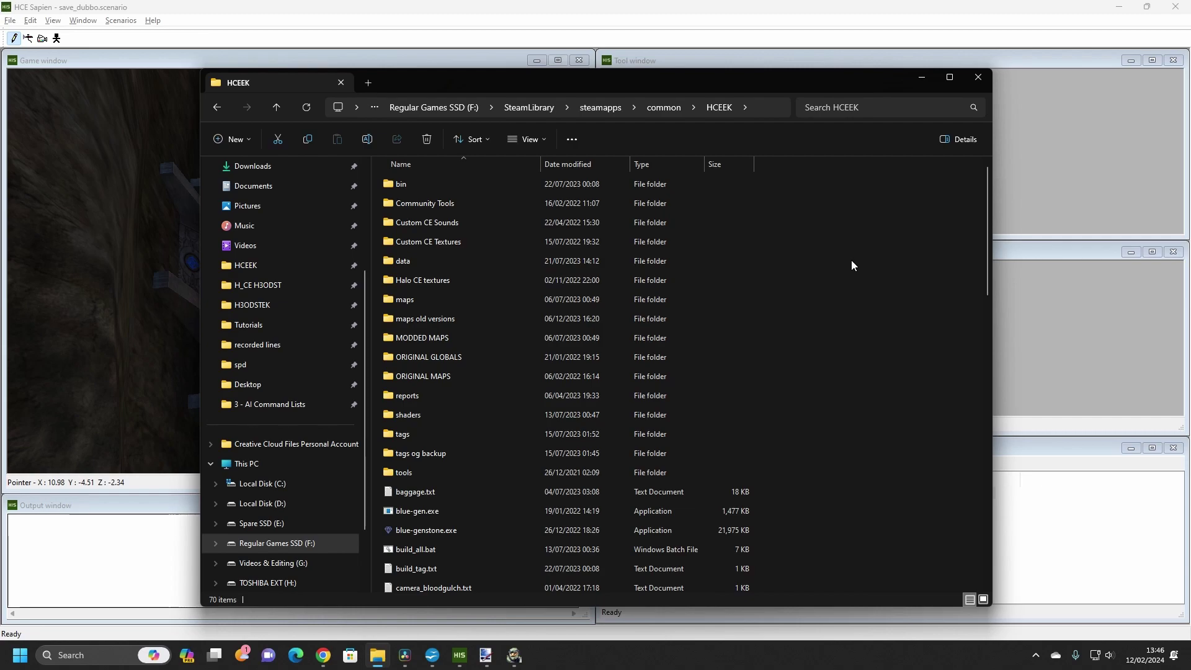
# Browse data > levels > tutorials > my_test_map > scripts and open mission_script.hsc
pyautogui.doubleClick(415, 262)
pyautogui.doubleClick(413, 268)
pyautogui.doubleClick(409, 415)
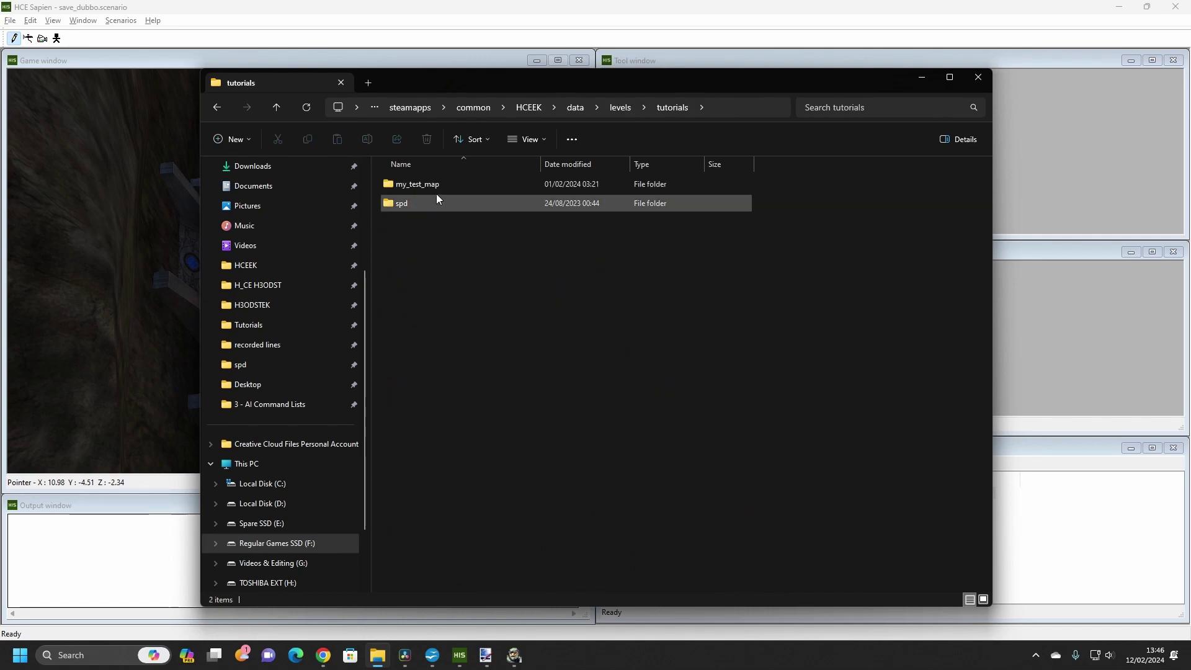
pyautogui.doubleClick(435, 184)
pyautogui.doubleClick(435, 183)
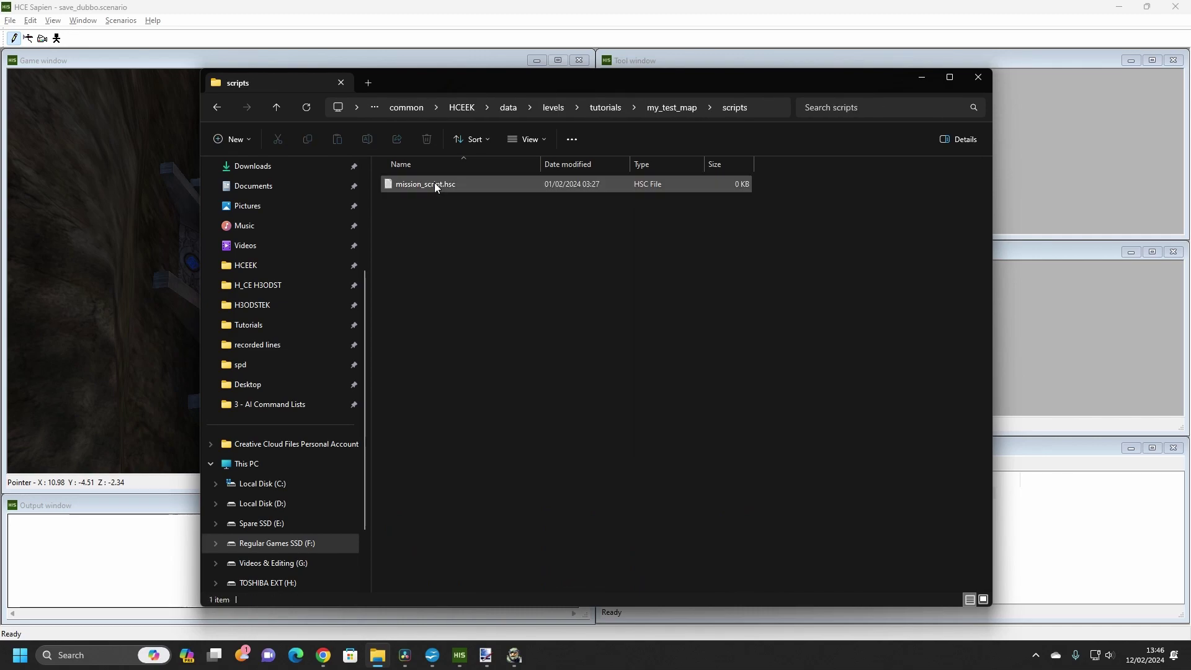
pyautogui.doubleClick(435, 183)
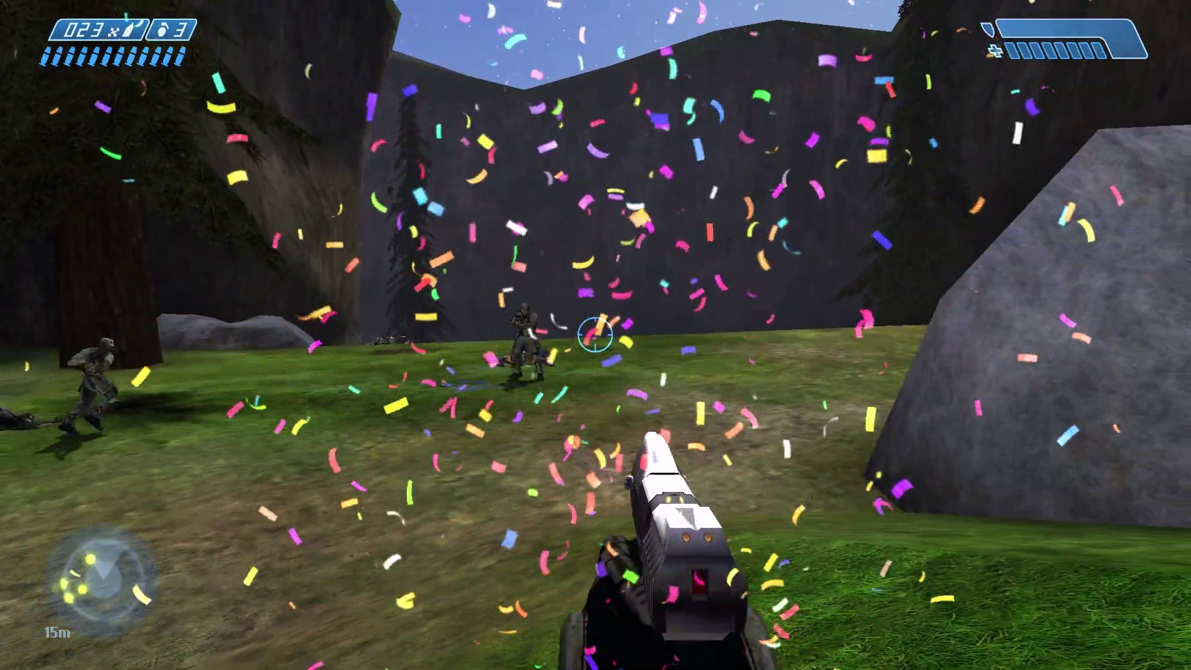
# Create a new command list named enter_hog
pyautogui.scroll(-2, 667, 525)
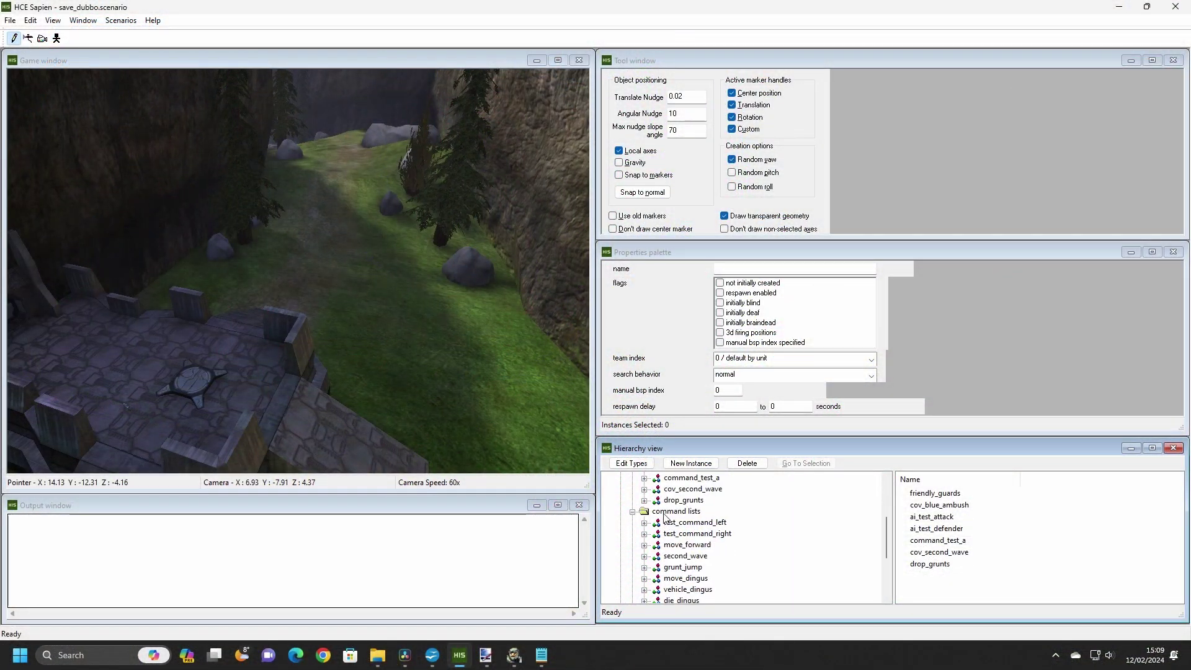
pyautogui.click(675, 510)
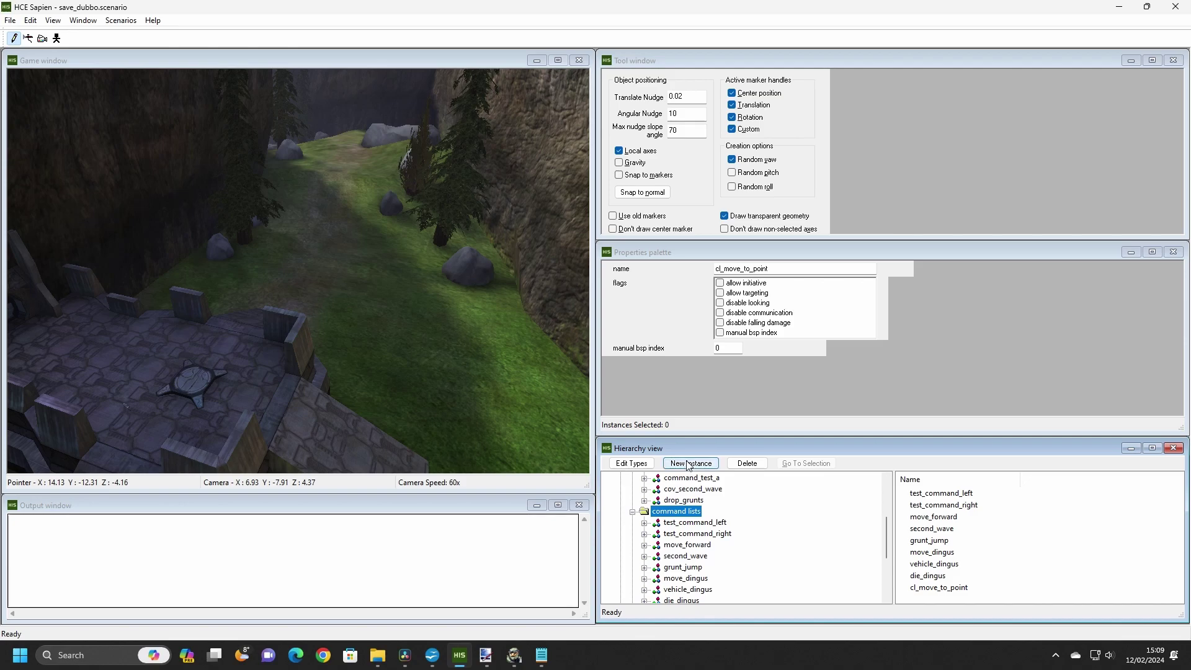
pyautogui.click(688, 464)
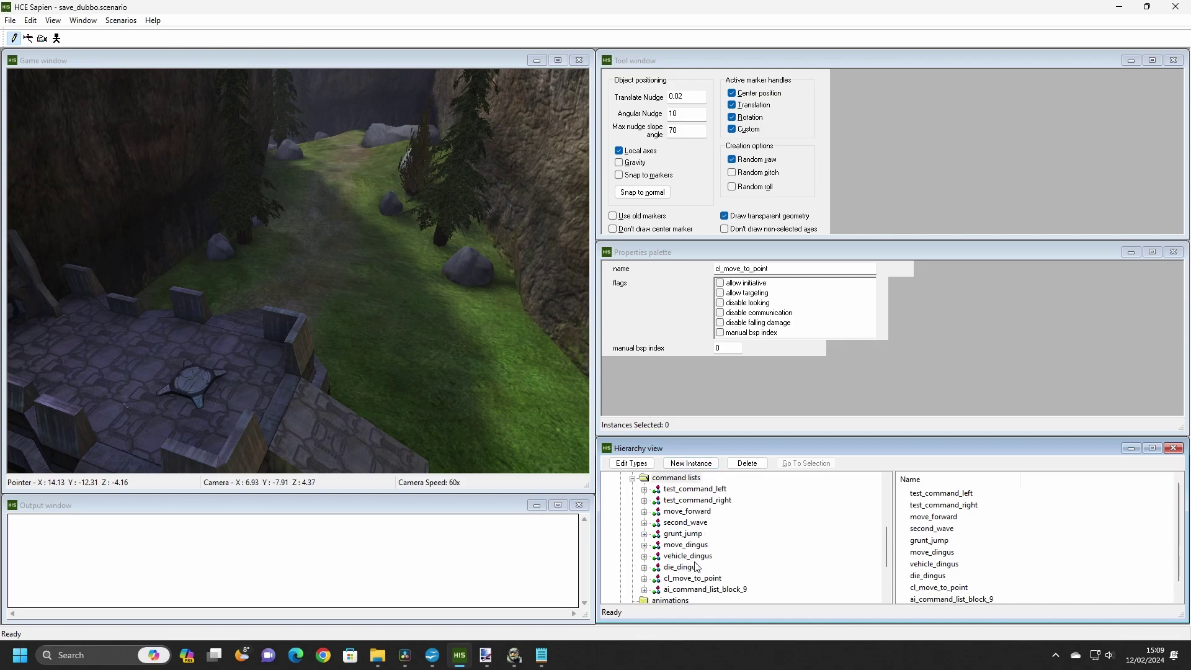
pyautogui.doubleClick(814, 269)
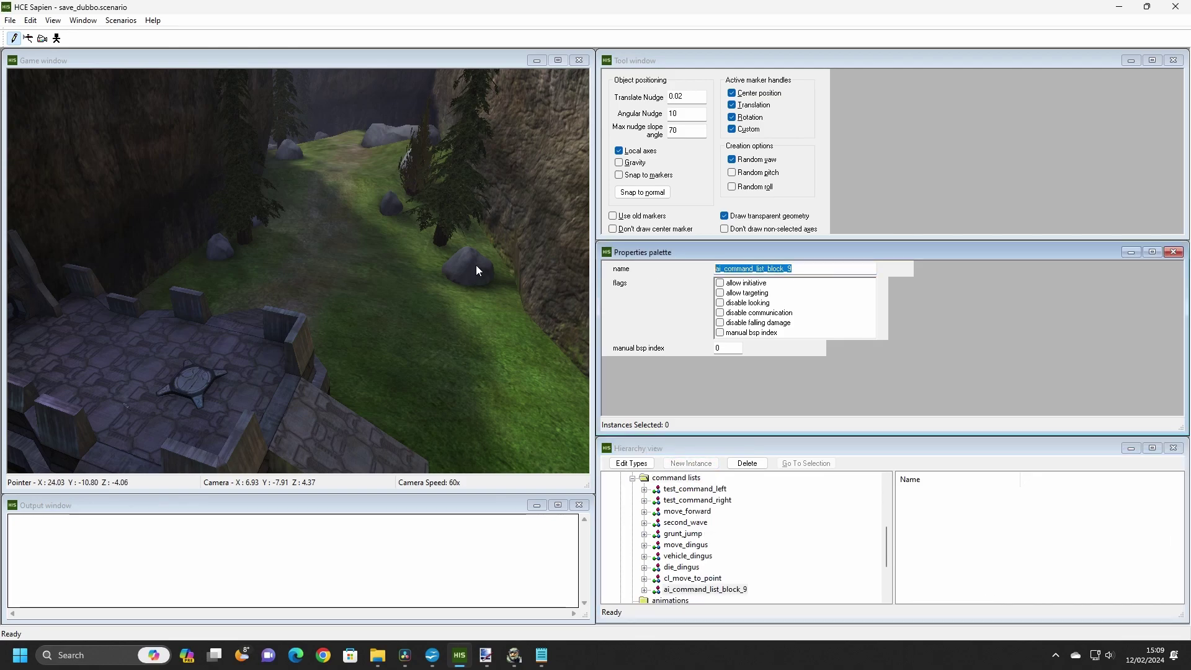
pyautogui.write('enter_hog')
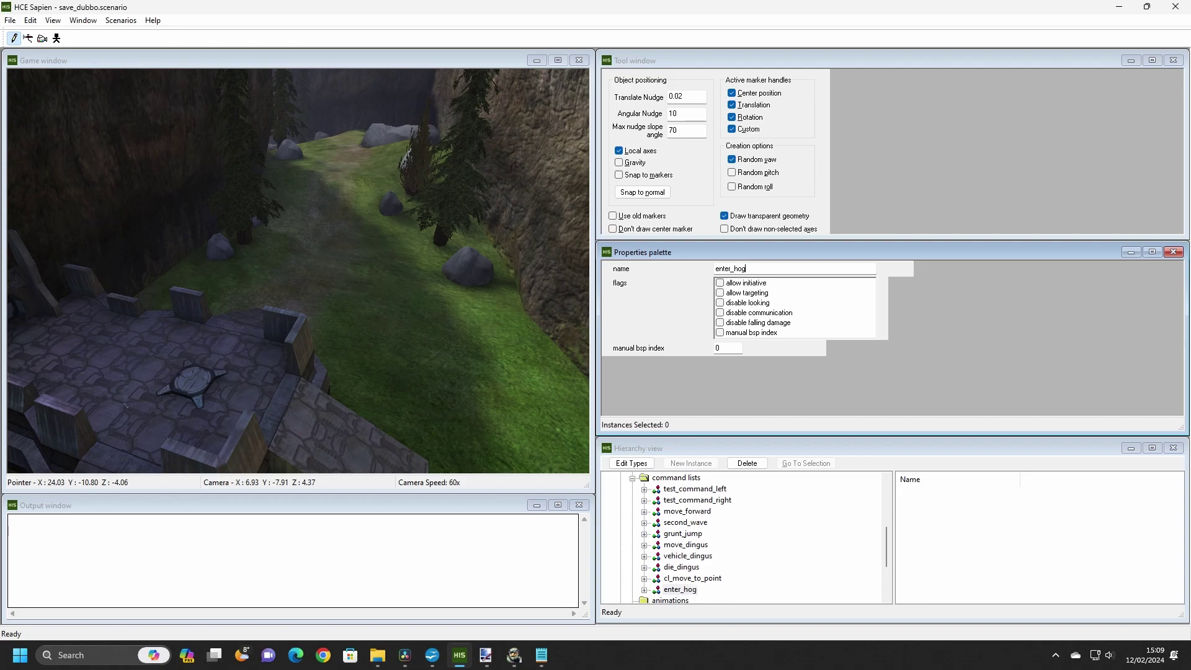
# Add warthog.vehicle to the scenario's vehicle types
pyautogui.click(631, 463)
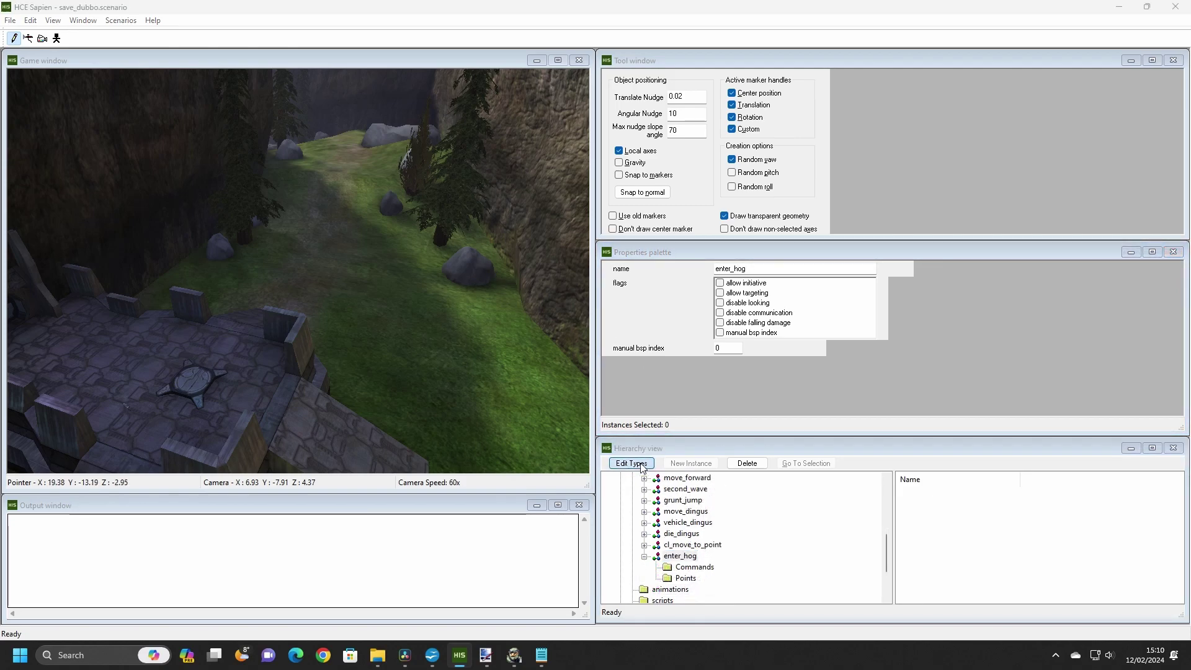
pyautogui.click(556, 259)
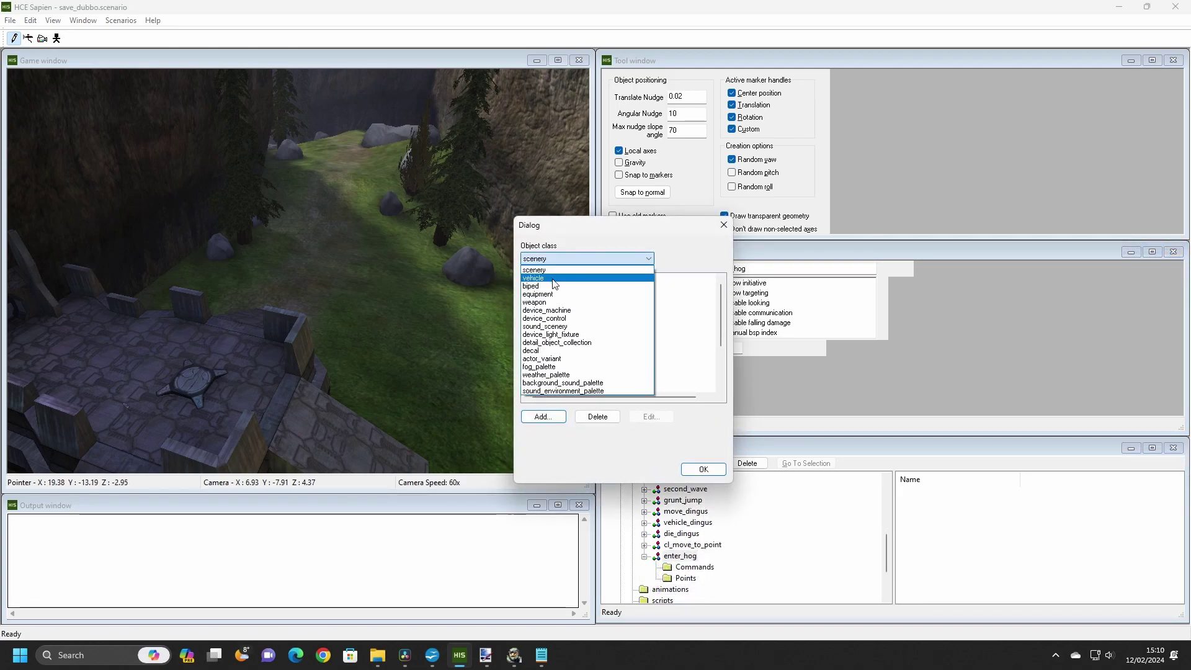
pyautogui.click(547, 372)
pyautogui.click(542, 416)
pyautogui.click(645, 314)
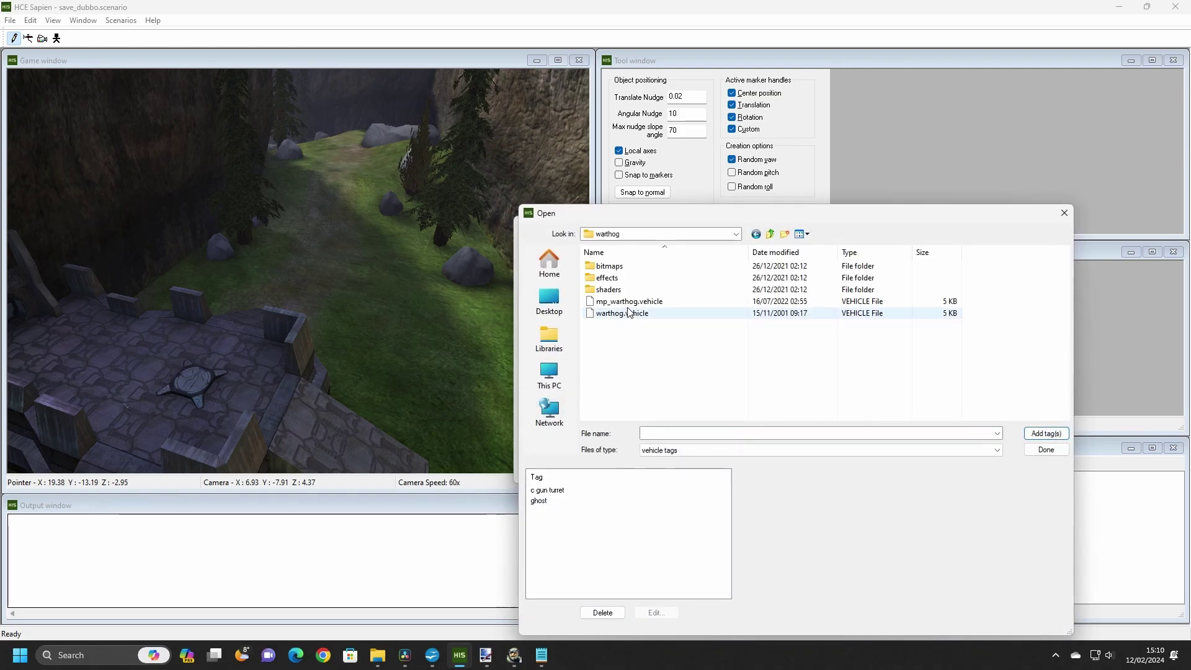
pyautogui.click(1046, 432)
pyautogui.click(1045, 449)
pyautogui.click(703, 469)
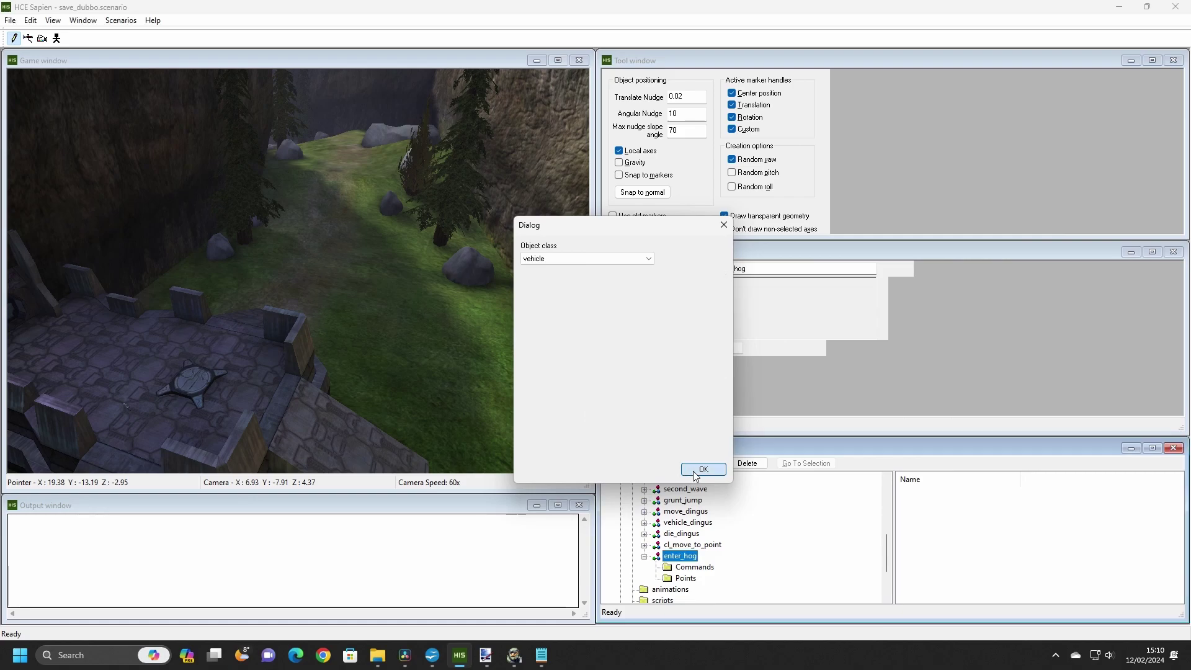
pyautogui.moveTo(416, 346); pyautogui.dragTo(385, 348, button='middle')
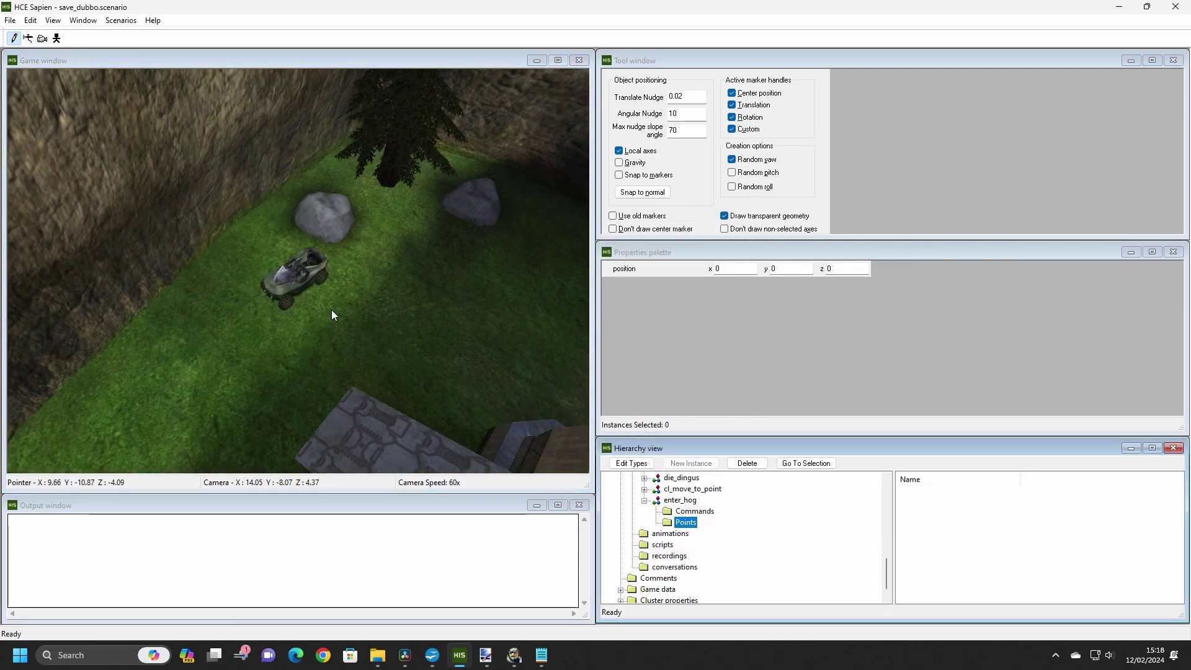
# Place a command point beside the Warthog, make it enter_hog's go to destination, and save
pyautogui.click(333, 313)
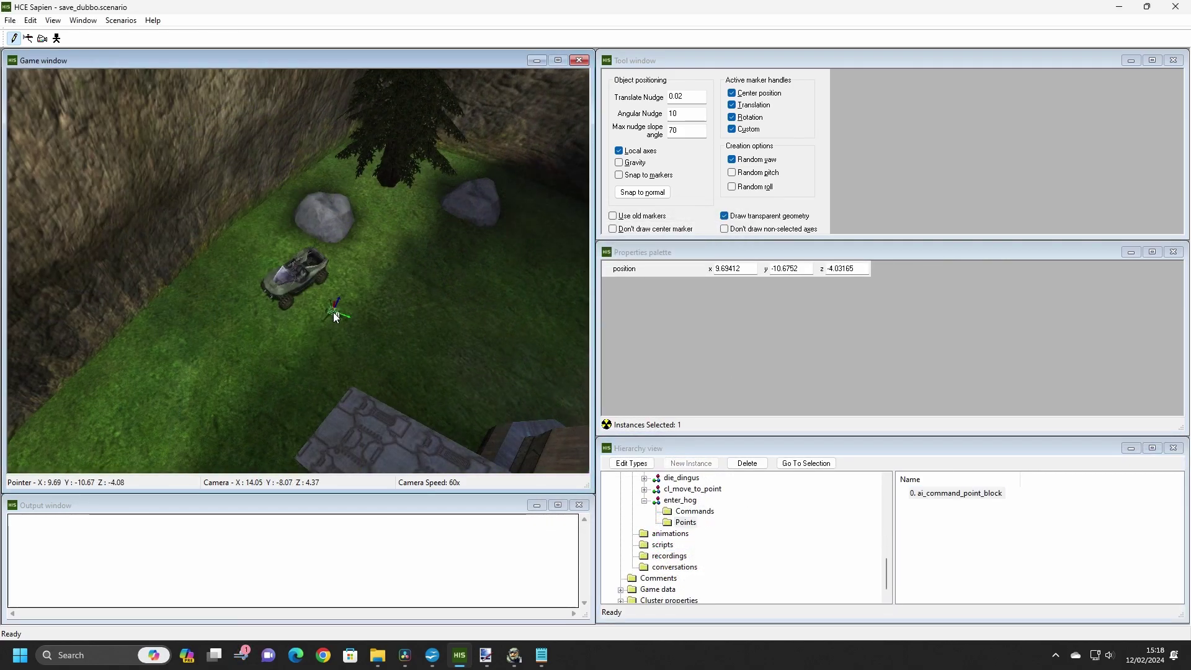
pyautogui.click(693, 510)
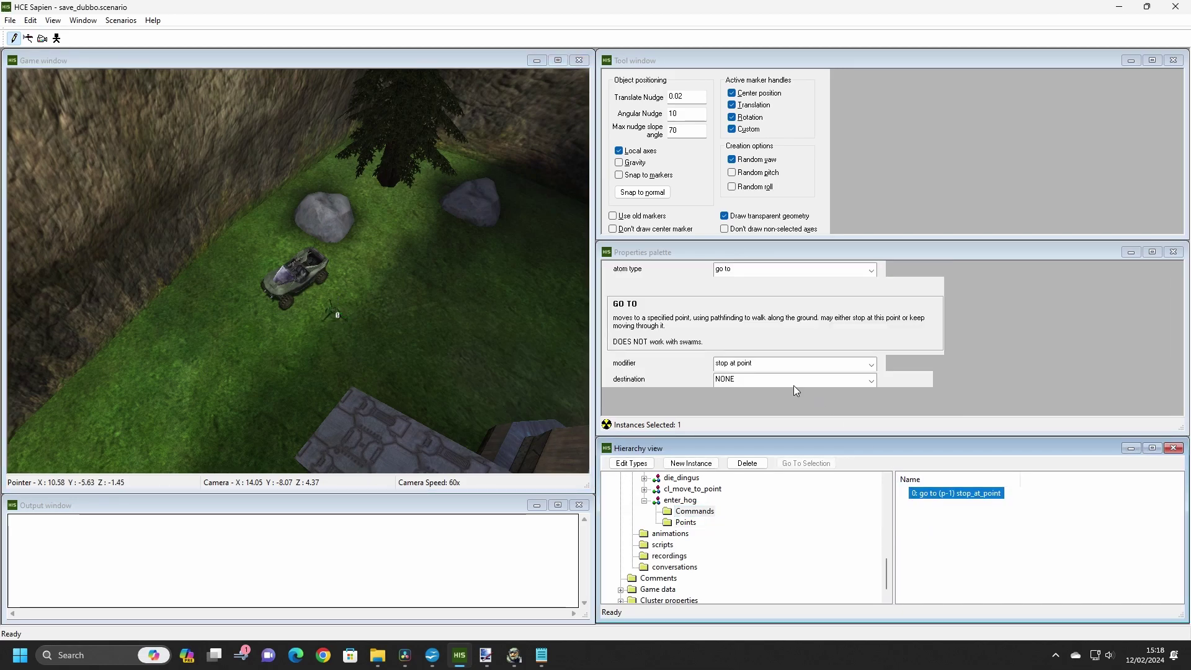
pyautogui.click(795, 380)
pyautogui.click(750, 405)
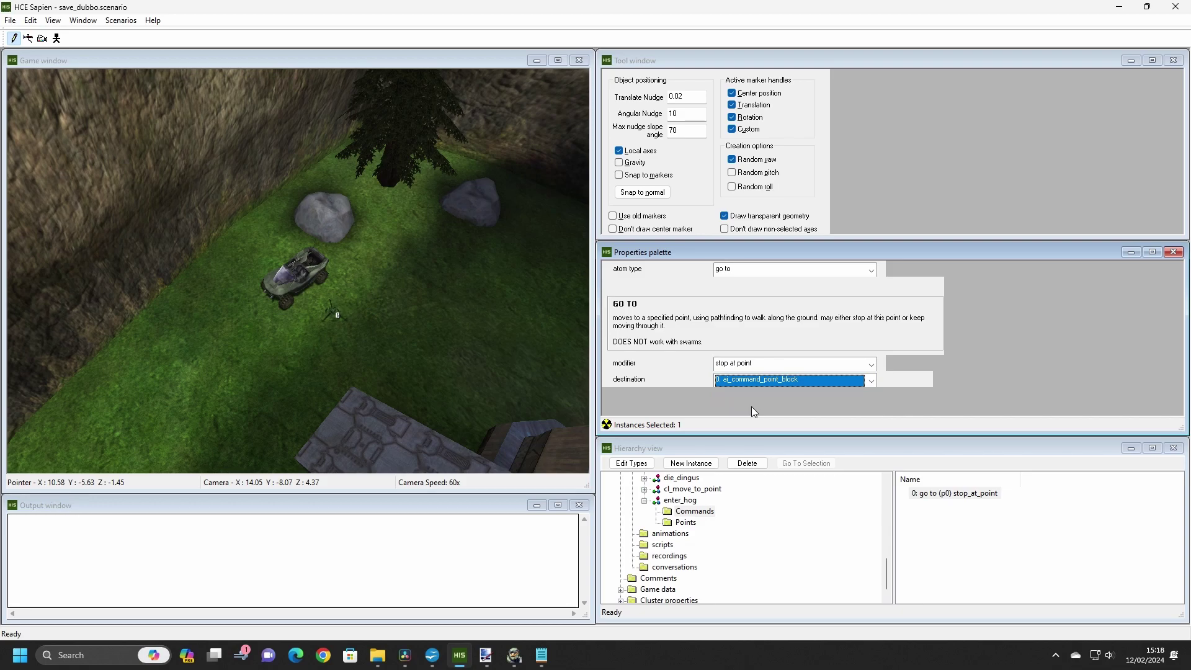
pyautogui.hotkey('ctrl', 's')
# Add a second enter_hog command of type vehicle with seat set to any non driver
pyautogui.click(691, 463)
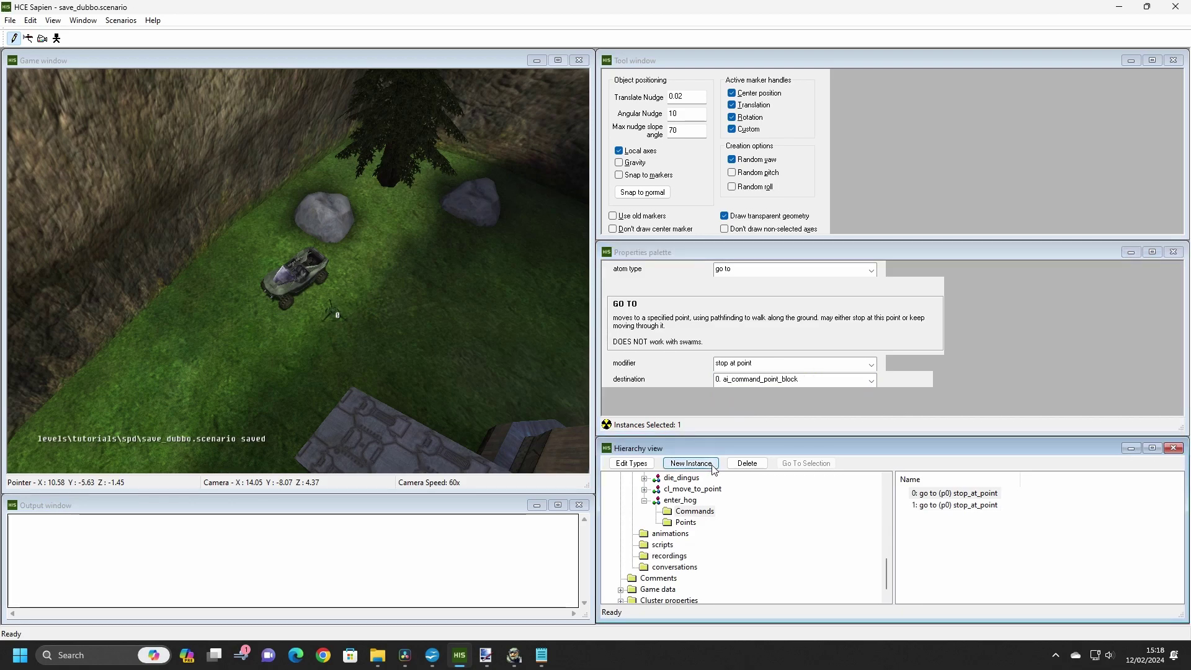
pyautogui.click(936, 505)
pyautogui.click(797, 277)
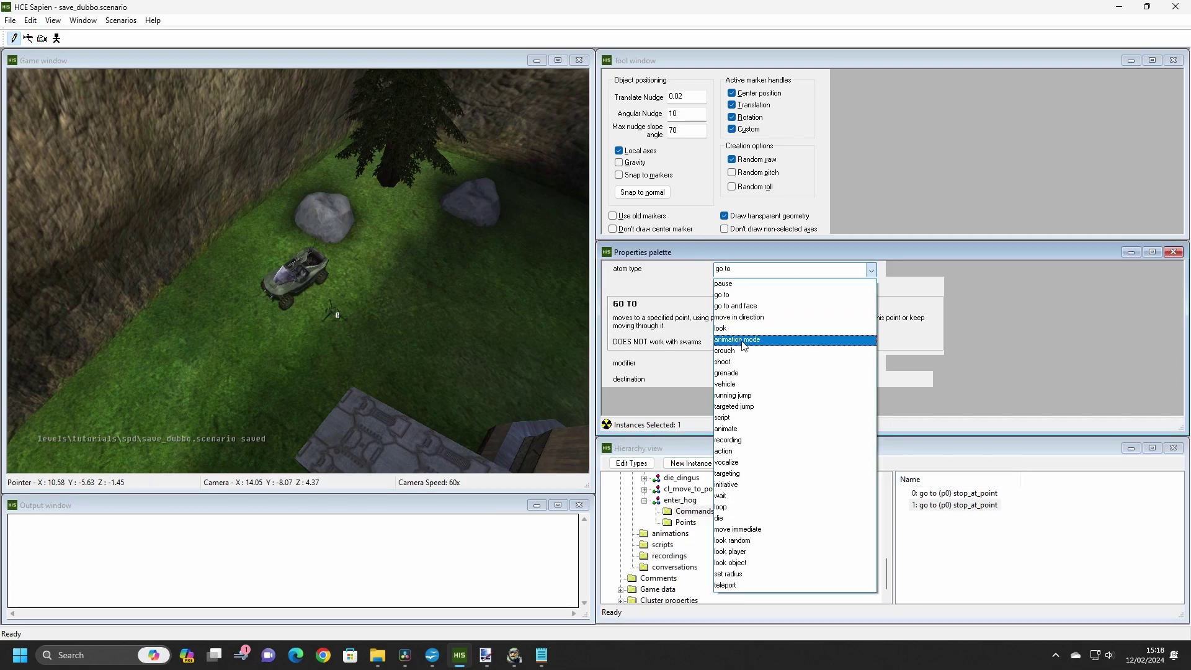
pyautogui.click(736, 374)
pyautogui.click(751, 371)
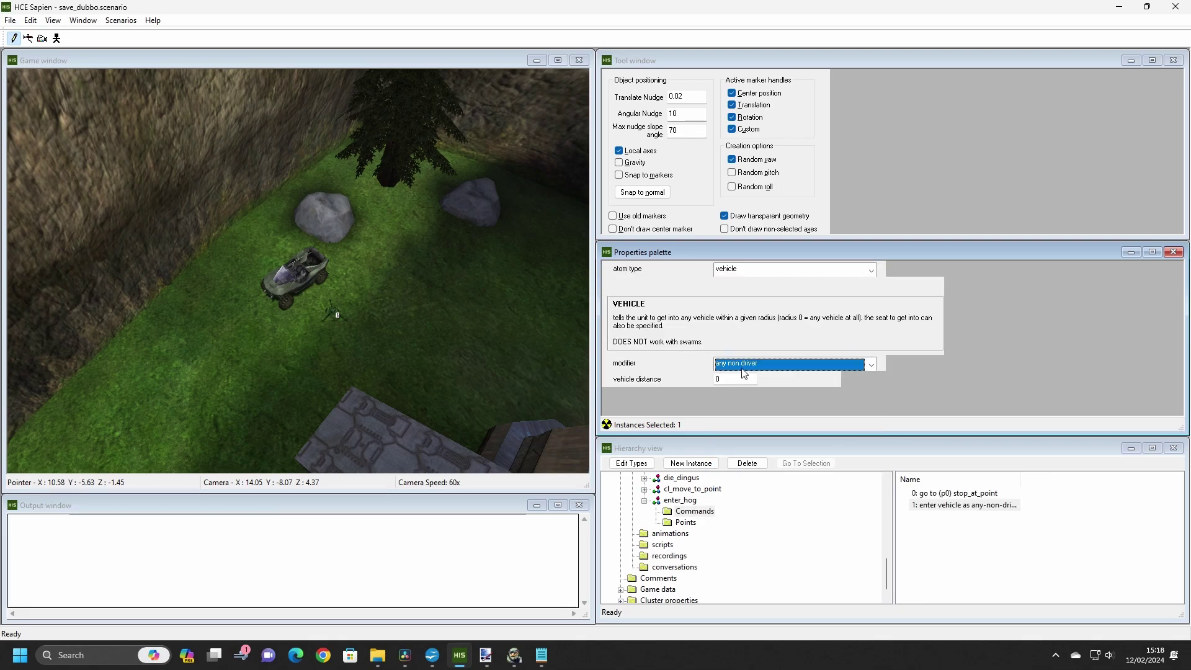
pyautogui.click(742, 371)
pyautogui.press('Down')
pyautogui.press('Down')
pyautogui.press('Down')
pyautogui.press('Down')
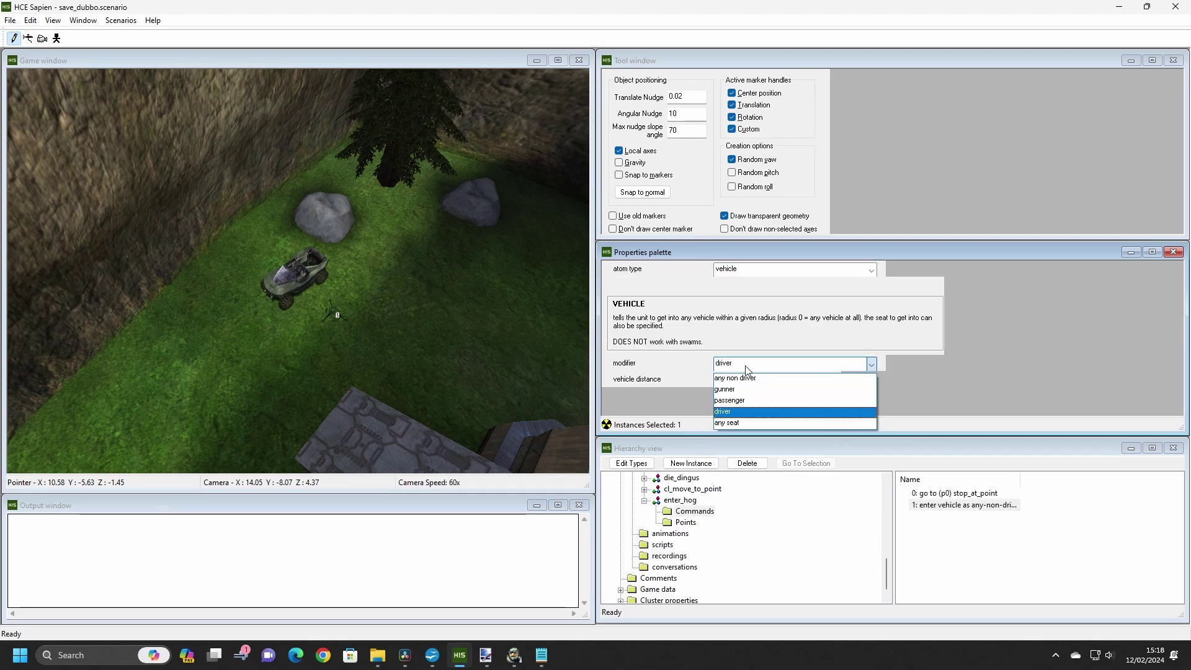
pyautogui.press('Up')
pyautogui.press('Up')
pyautogui.press('Up')
pyautogui.press('Up')
pyautogui.press('Return')
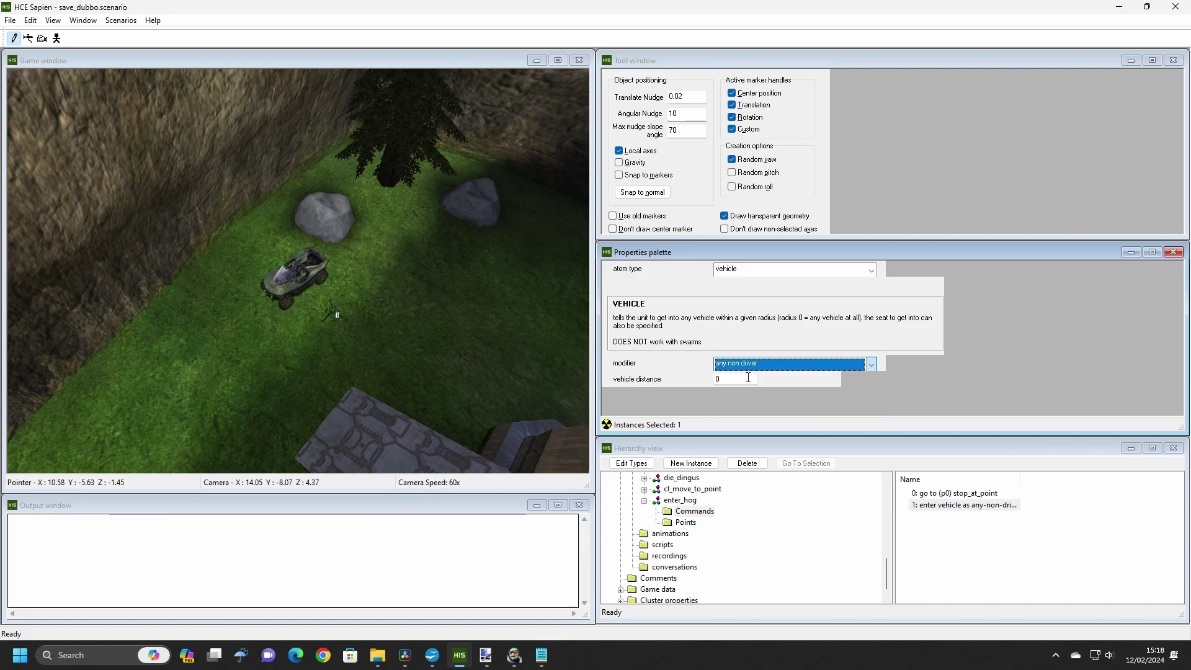
pyautogui.press('Tab')
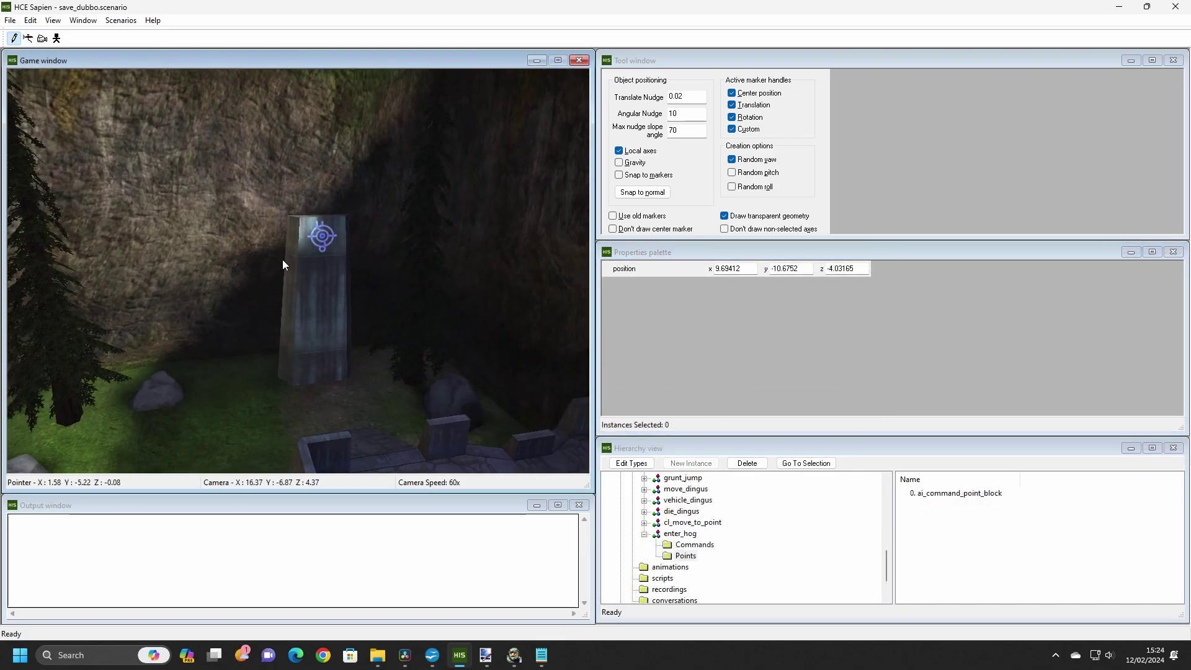
# Place a command point atop the obelisk, then add a third command and try the look type
pyautogui.rightClick(323, 236)
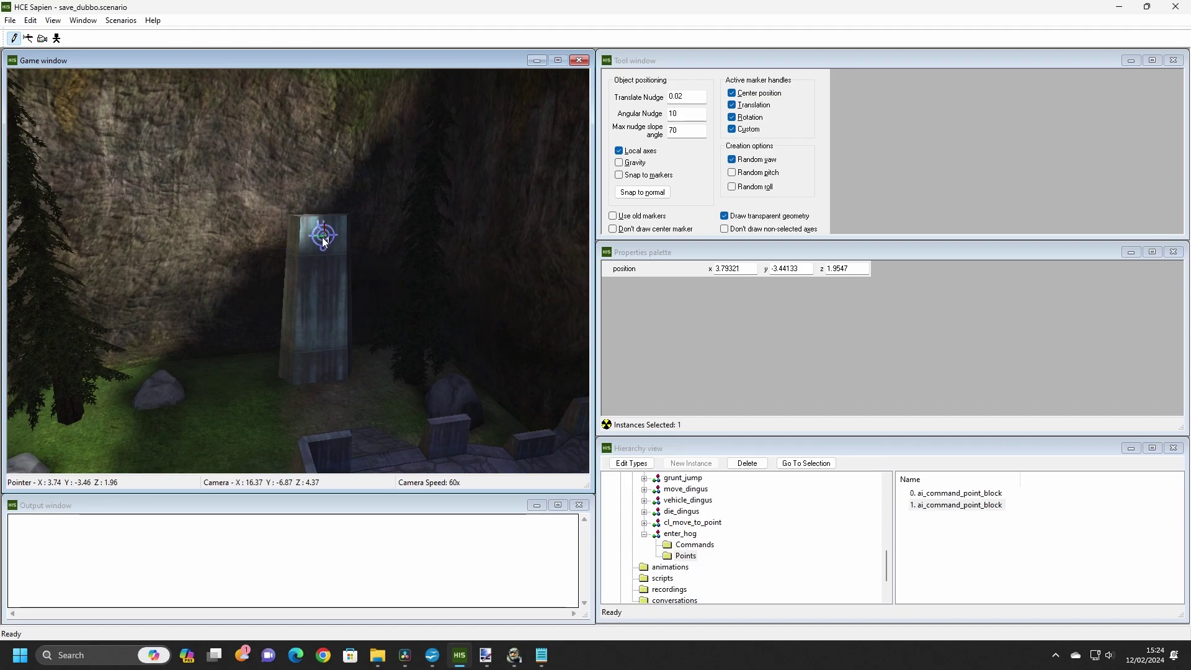
pyautogui.moveTo(322, 237); pyautogui.dragTo(320, 240, button='middle')
pyautogui.click(691, 545)
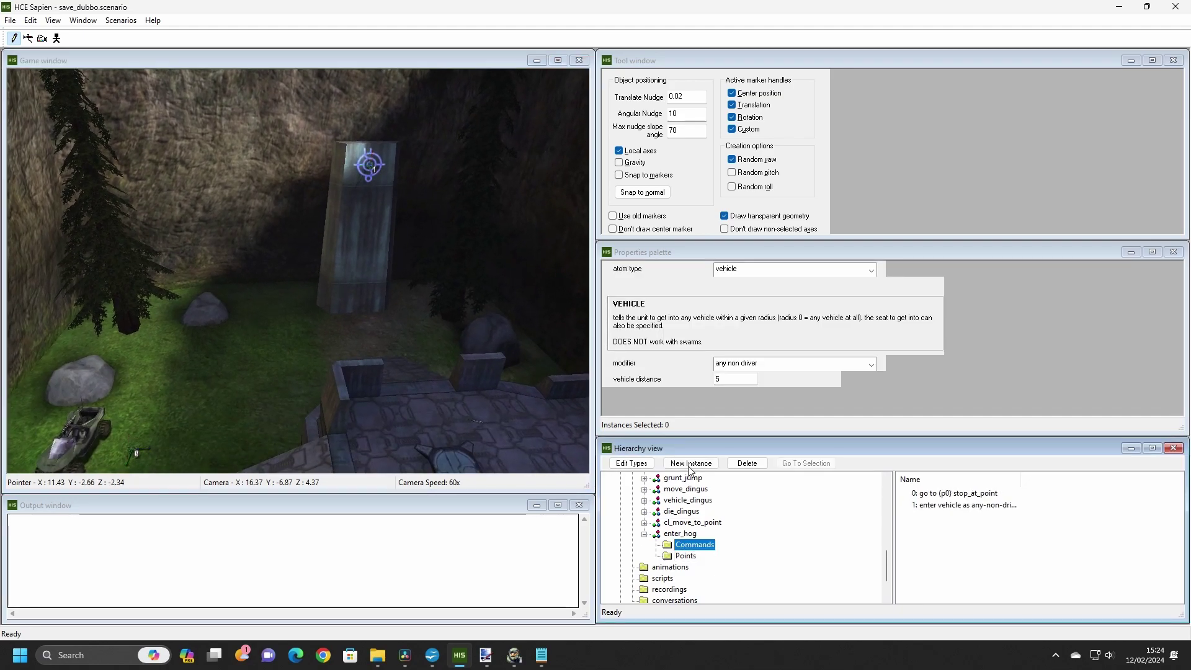
pyautogui.click(690, 464)
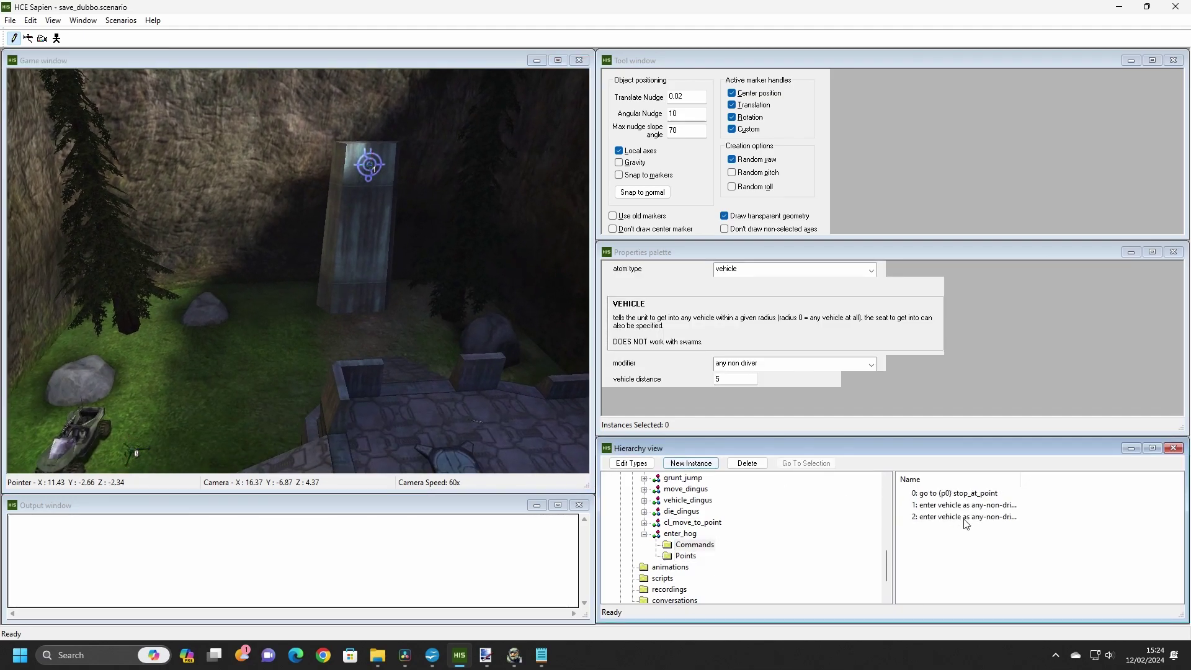
pyautogui.click(774, 271)
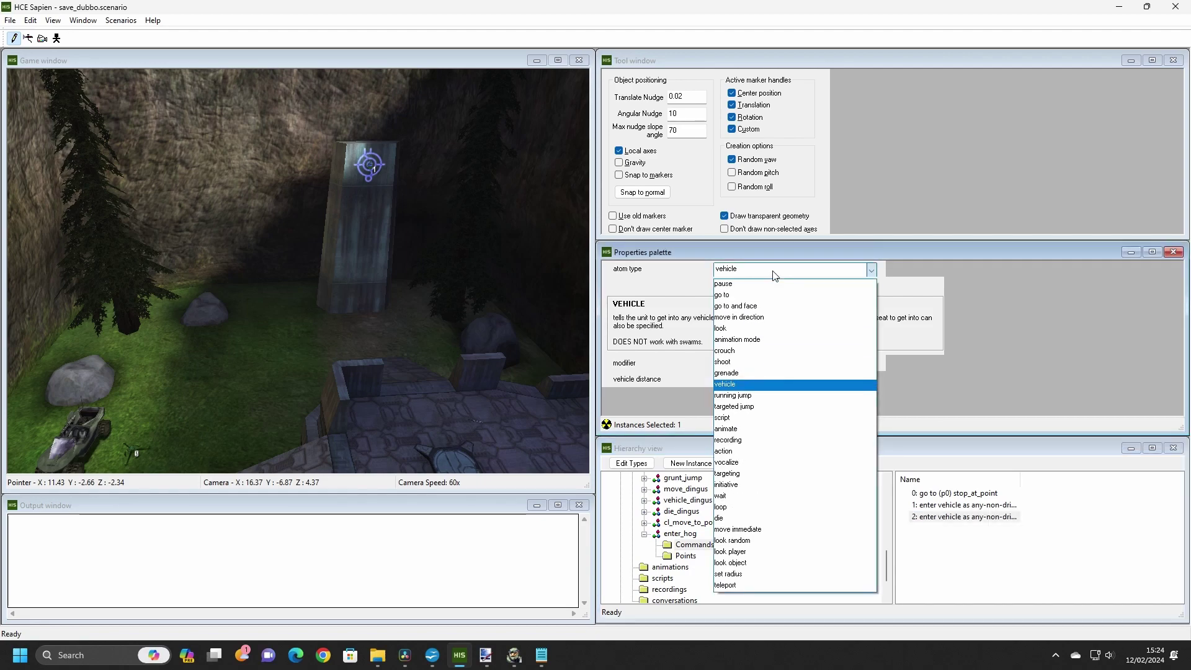
pyautogui.click(735, 328)
pyautogui.click(749, 356)
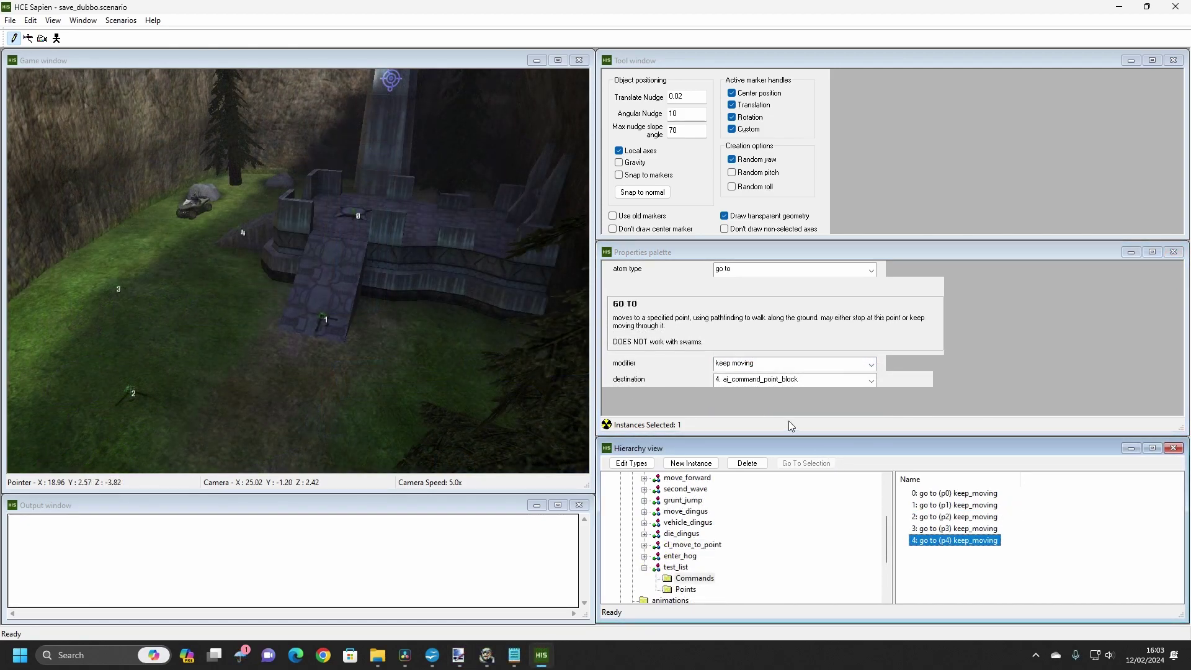
# Delete commands 4, 3 and 2, then add another go-to command to test_list
pyautogui.click(746, 463)
pyautogui.click(746, 463)
pyautogui.click(746, 463)
pyautogui.click(690, 464)
# Set the command to animation mode with the combat modifier, then add and select a new command 3
pyautogui.click(782, 272)
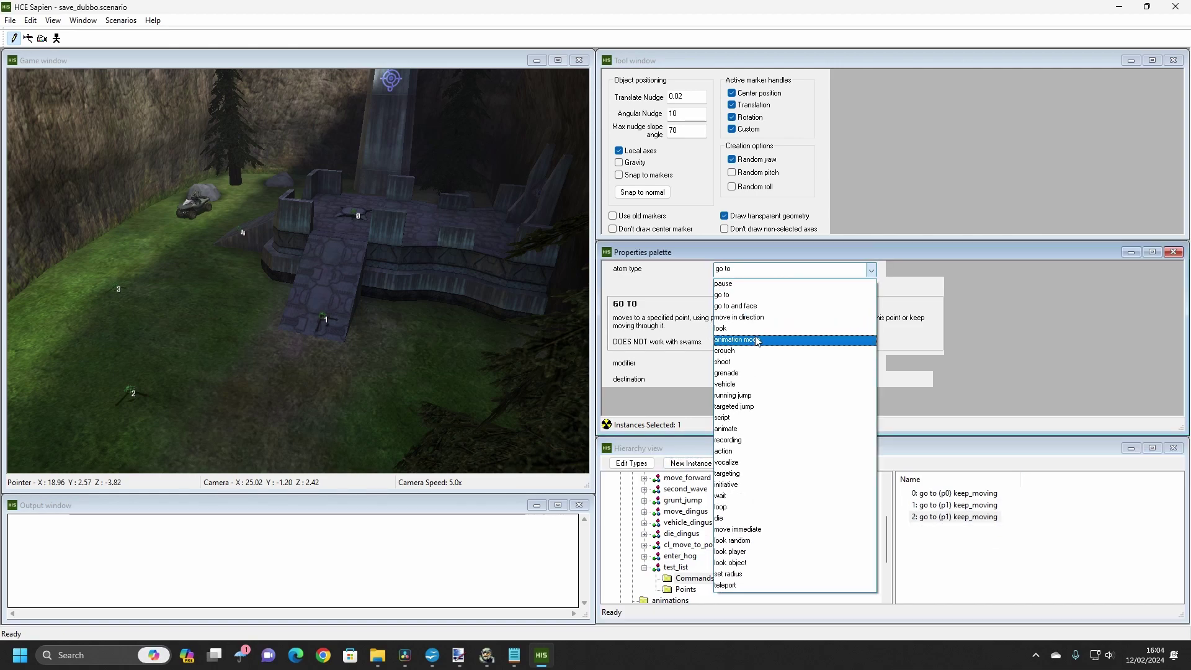
pyautogui.click(755, 339)
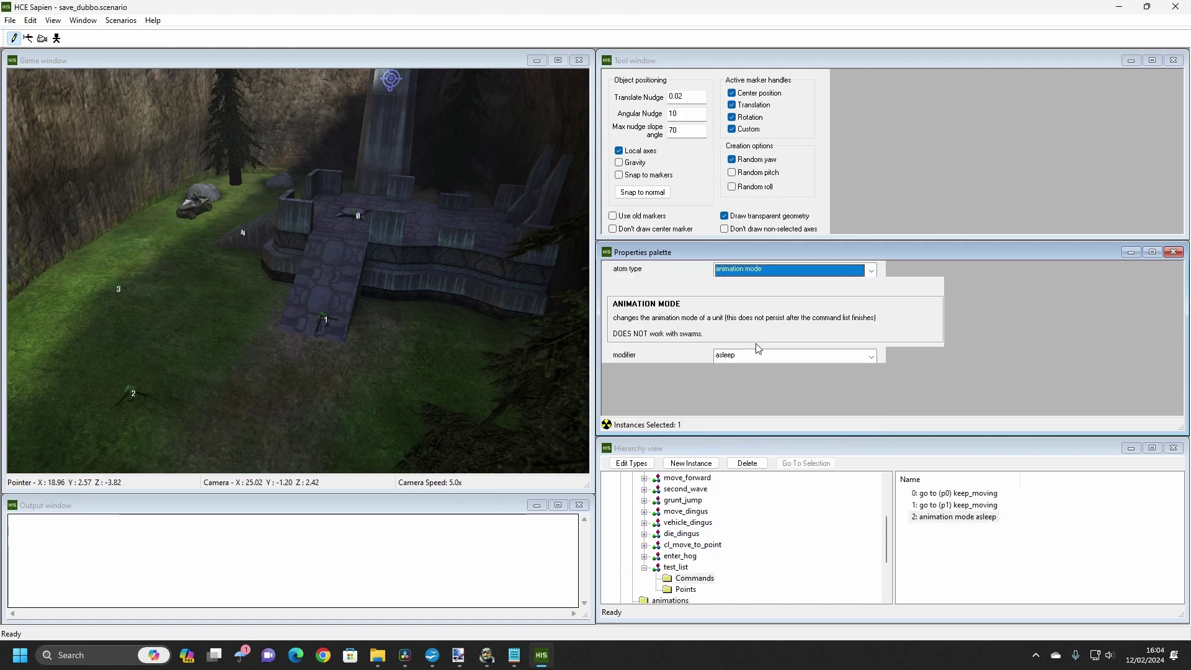
pyautogui.click(758, 356)
pyautogui.click(751, 393)
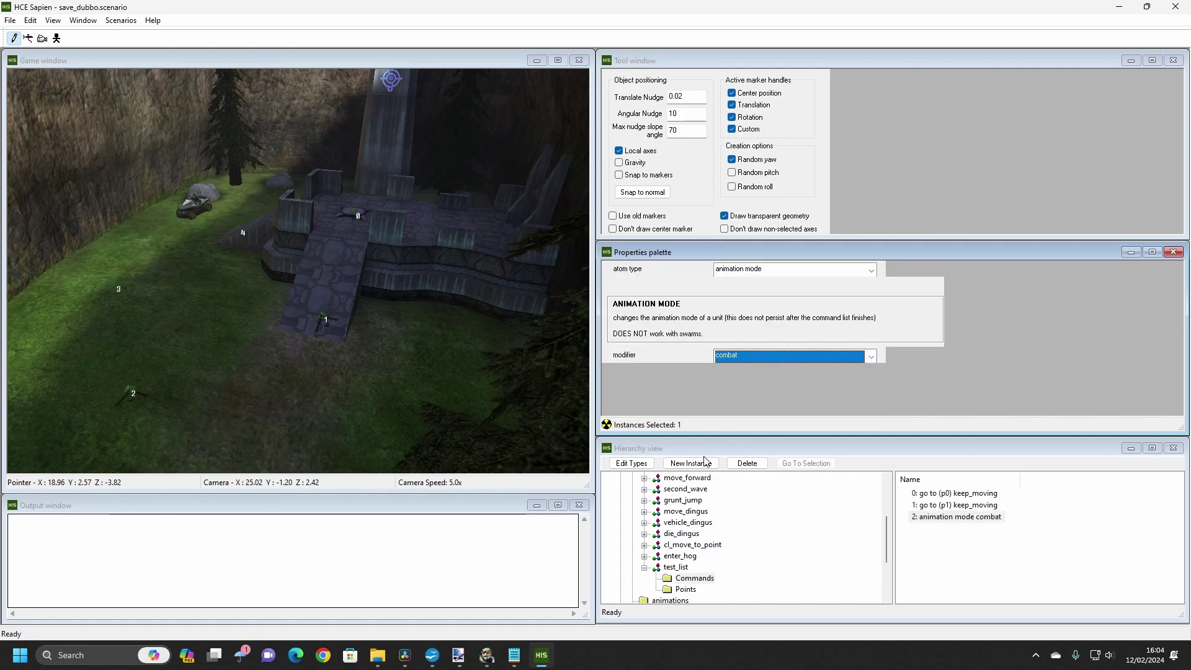
pyautogui.click(707, 464)
pyautogui.click(983, 529)
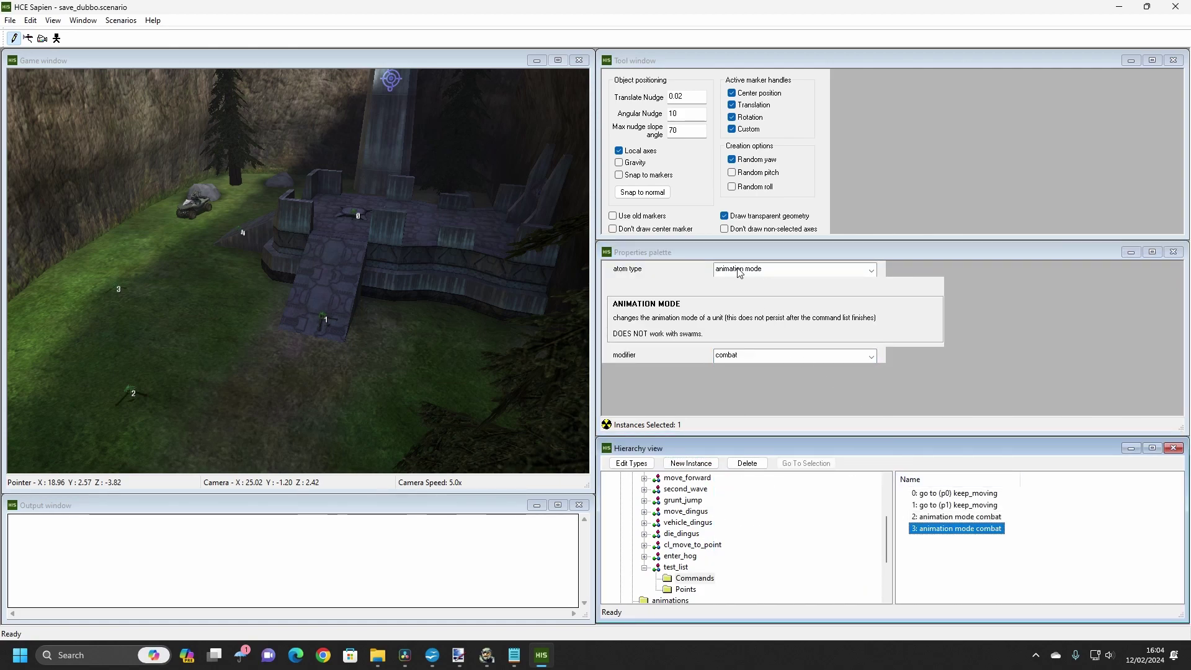
pyautogui.click(775, 269)
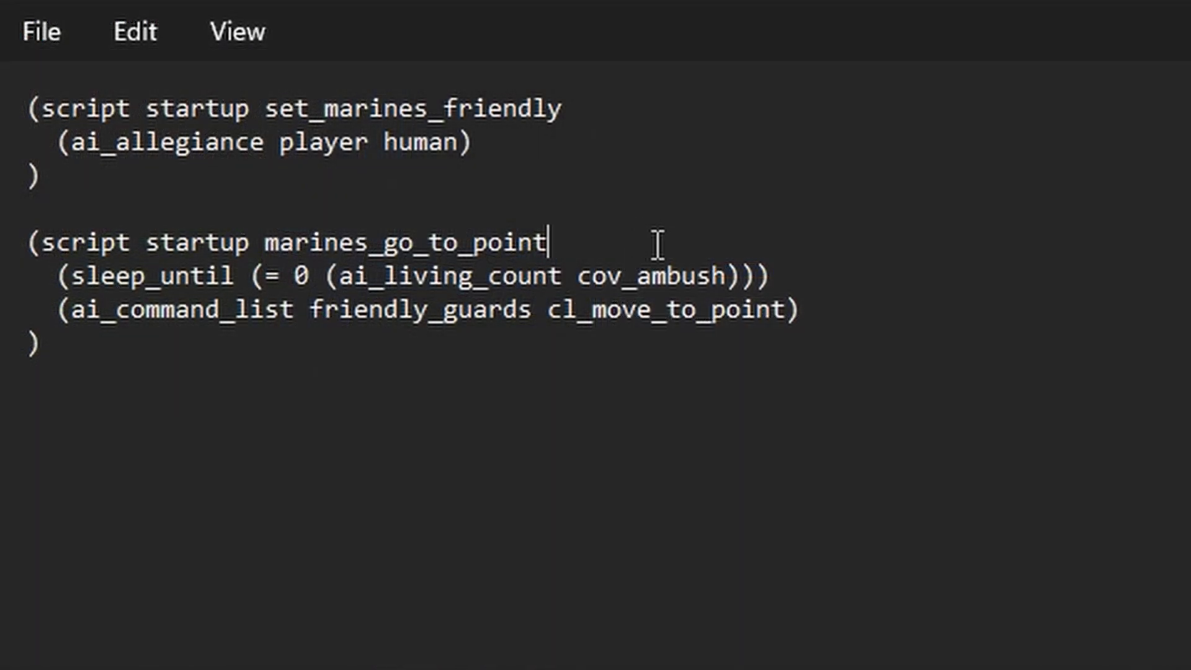
# Rename the script to marines_enter_hog and select the cl_move_to_point list name below it
pyautogui.press('BackSpace')
pyautogui.press('BackSpace')
pyautogui.press('BackSpace')
pyautogui.press('BackSpace')
pyautogui.press('BackSpace')
pyautogui.press('BackSpace')
pyautogui.press('BackSpace')
pyautogui.press('BackSpace')
pyautogui.press('BackSpace')
pyautogui.press('BackSpace')
pyautogui.write('enter_hog')
pyautogui.press('Down')
pyautogui.press('Down')
pyautogui.press('Right')
pyautogui.press('Right')
pyautogui.hotkey('ctrl', 'shift', 'Right')
pyautogui.hotkey('ctrl', 'shift', 'Right')
pyautogui.hotkey('ctrl', 'shift', 'Right')
pyautogui.hotkey('ctrl', 'shift', 'Right')
pyautogui.hotkey('ctrl', 'shift', 'Right')
pyautogui.hotkey('ctrl', 'shift', 'Right')
pyautogui.hotkey('ctrl', 'shift', 'Right')
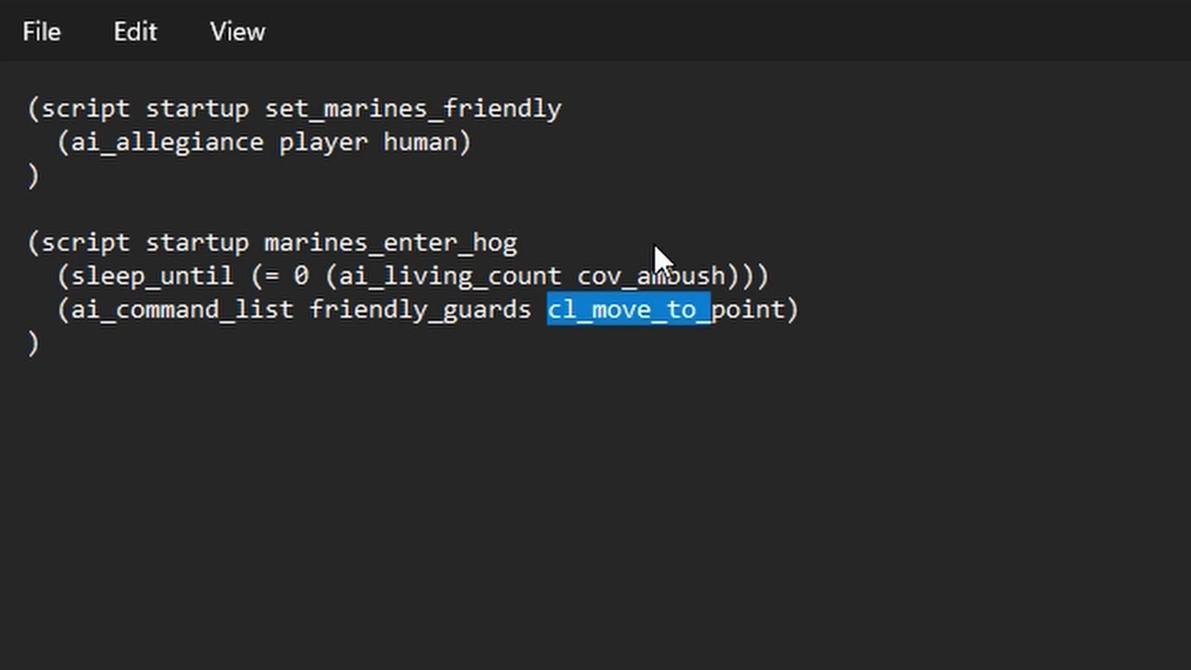
pyautogui.write('enter_hog')
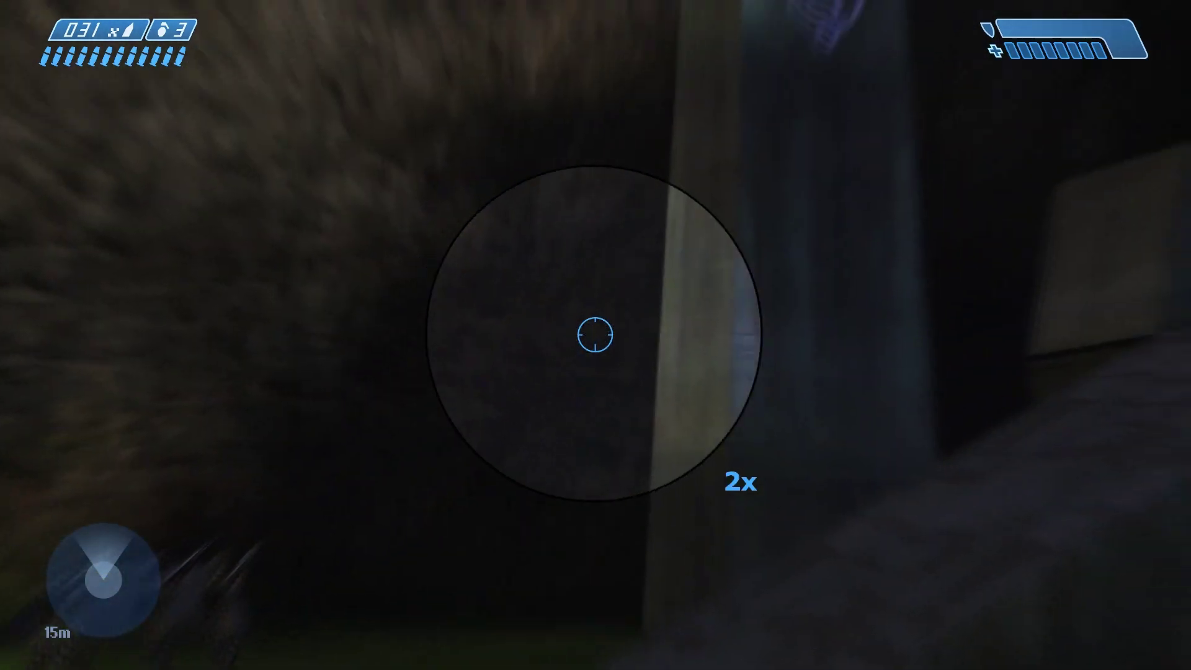
# Turn toward the pillar and walk to the marines and Warthog, then select test_list back in Sapien
pyautogui.press('z')
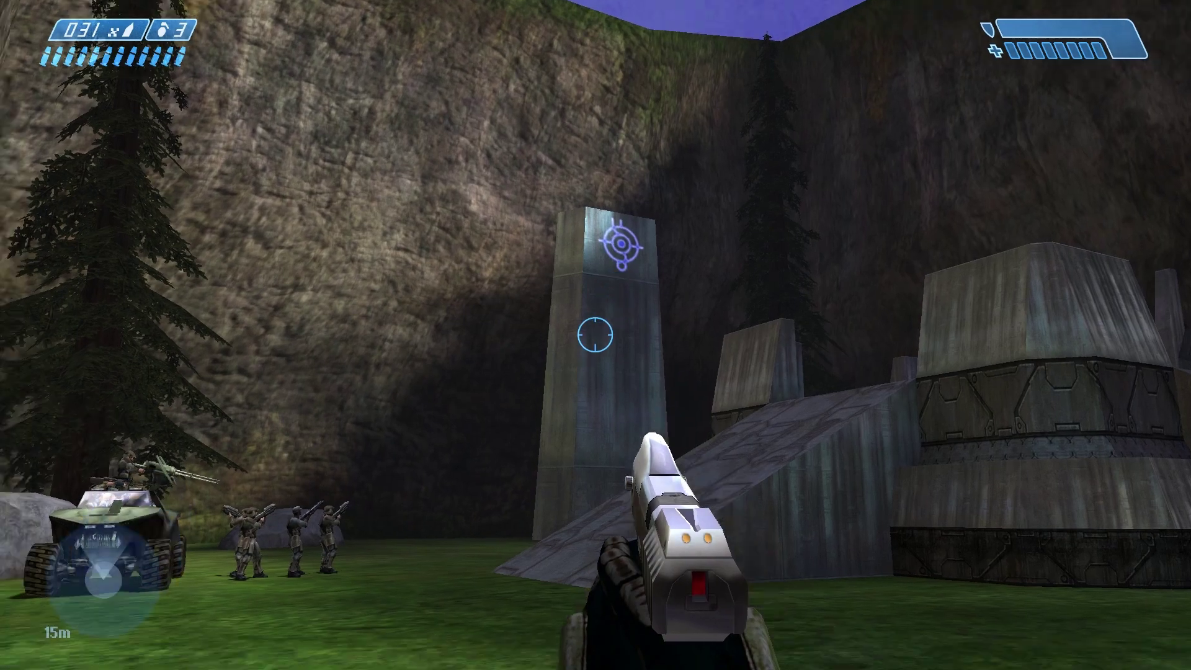
pyautogui.press('w')
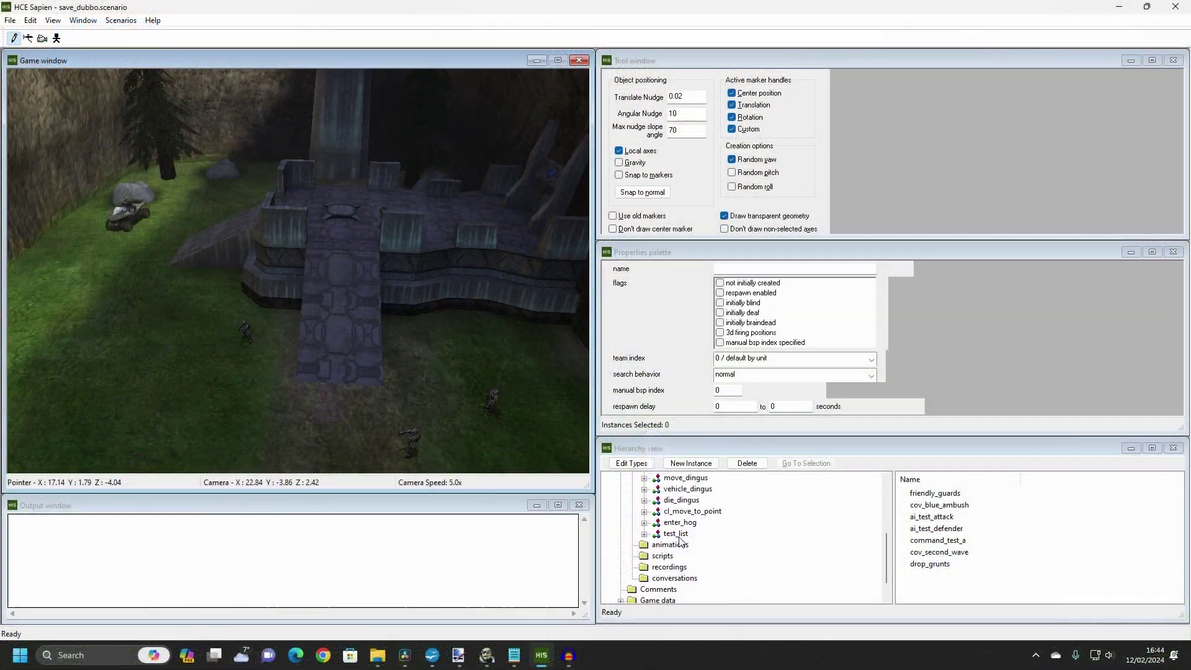
pyautogui.click(676, 533)
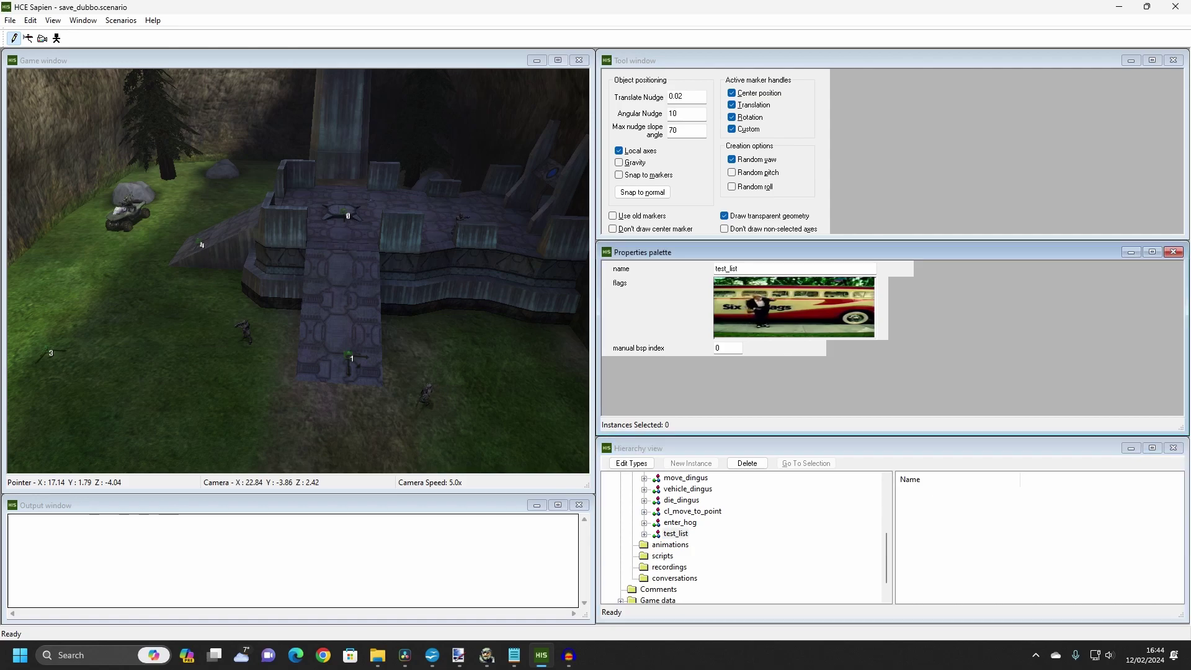
# Check test_list's flags: all unchecked, manual bsp index 0
pyautogui.click(761, 285)
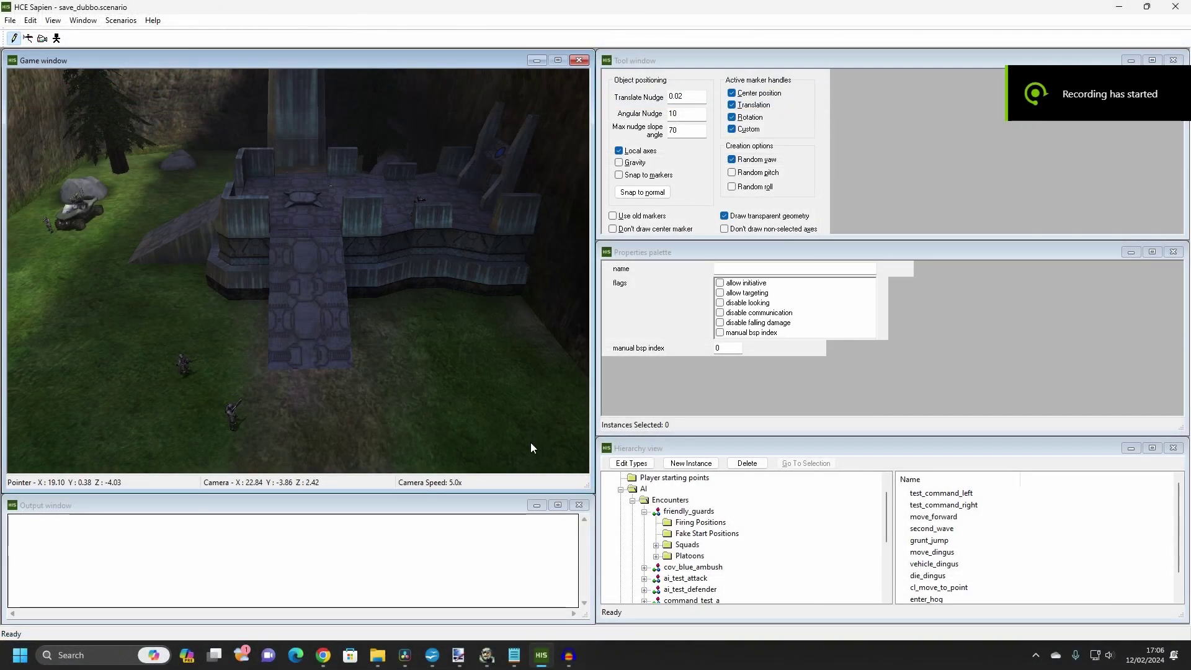
# Collapse and re-expand the AI section to reveal the friendly_guards encounter
pyautogui.click(644, 511)
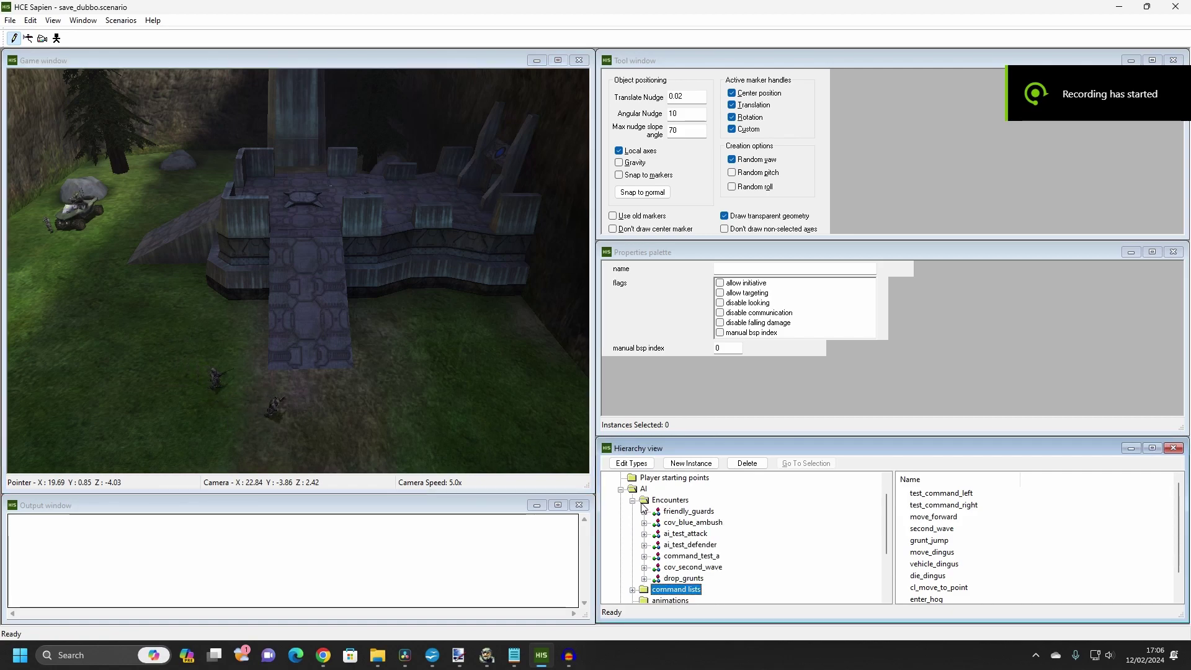
pyautogui.click(621, 489)
pyautogui.click(621, 512)
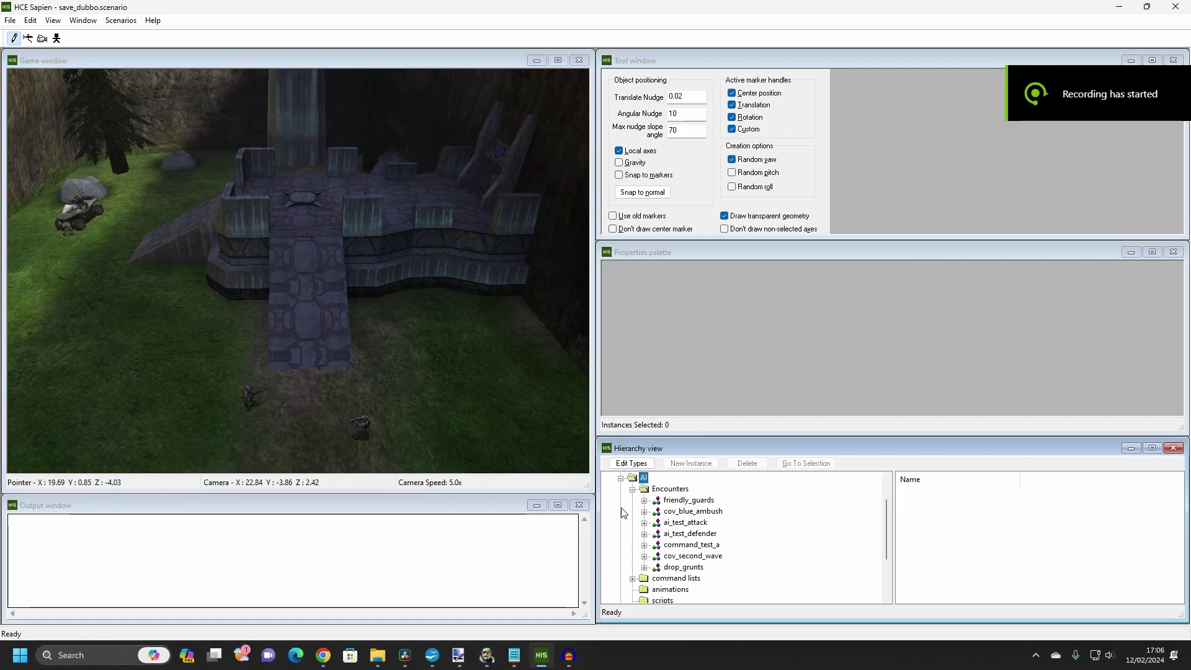
pyautogui.click(620, 477)
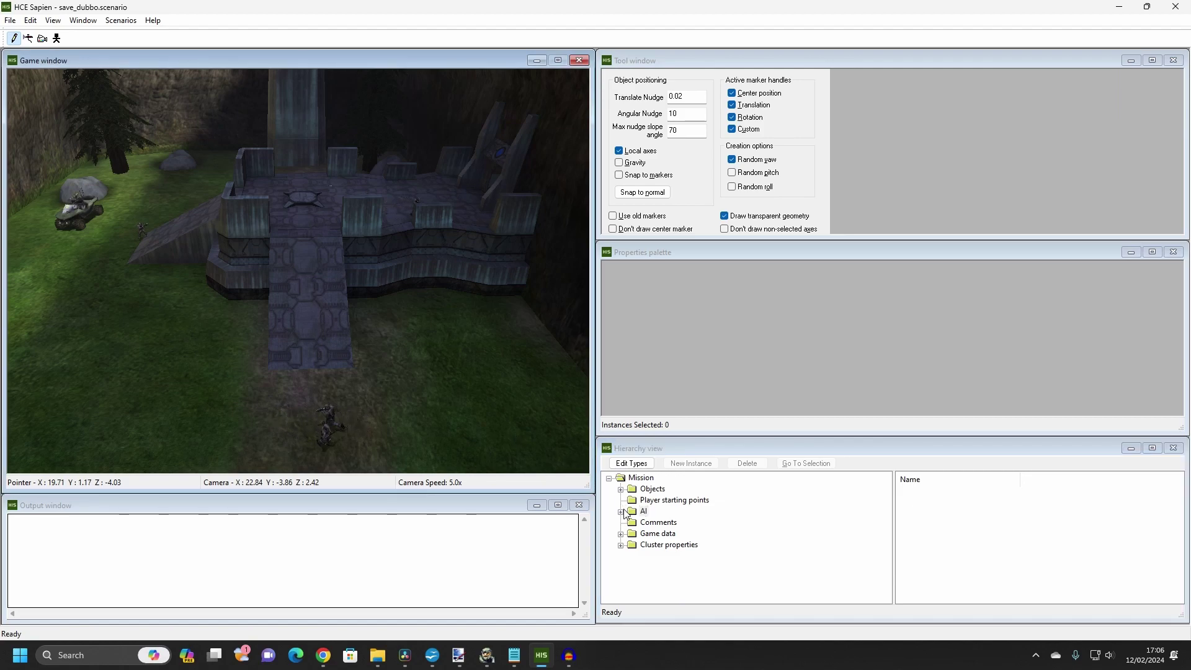
pyautogui.click(622, 511)
pyautogui.click(644, 500)
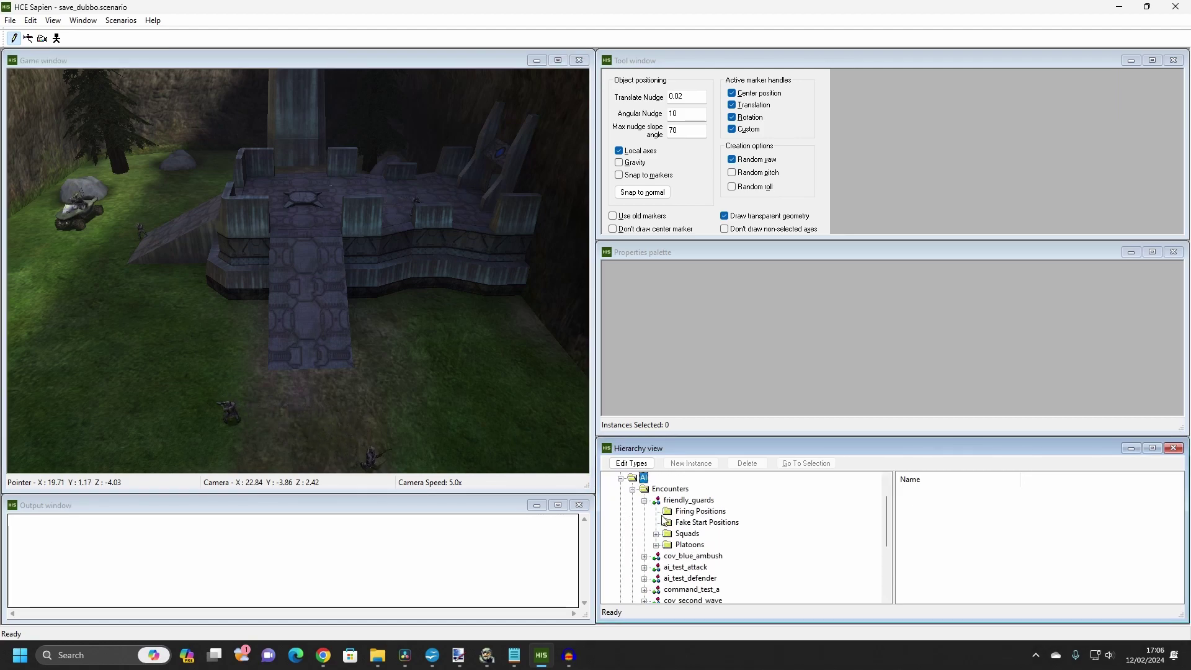
# Expand platoons and squads, selecting marine_base and then the squad to view its settings
pyautogui.click(656, 545)
pyautogui.click(705, 557)
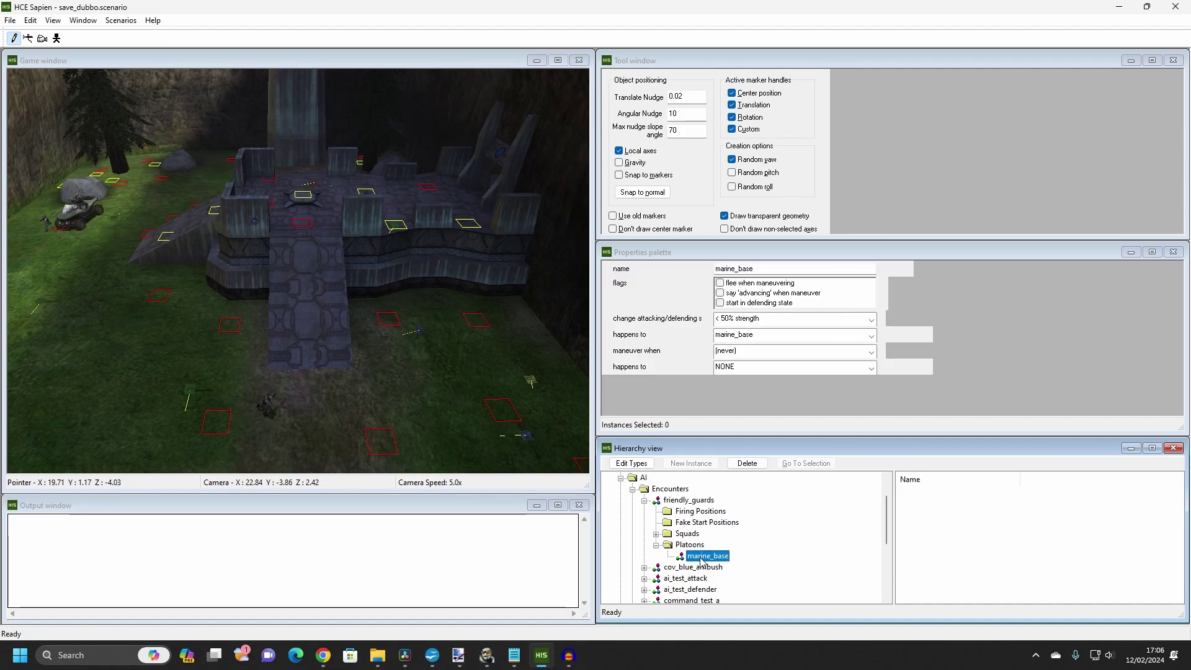
pyautogui.click(657, 533)
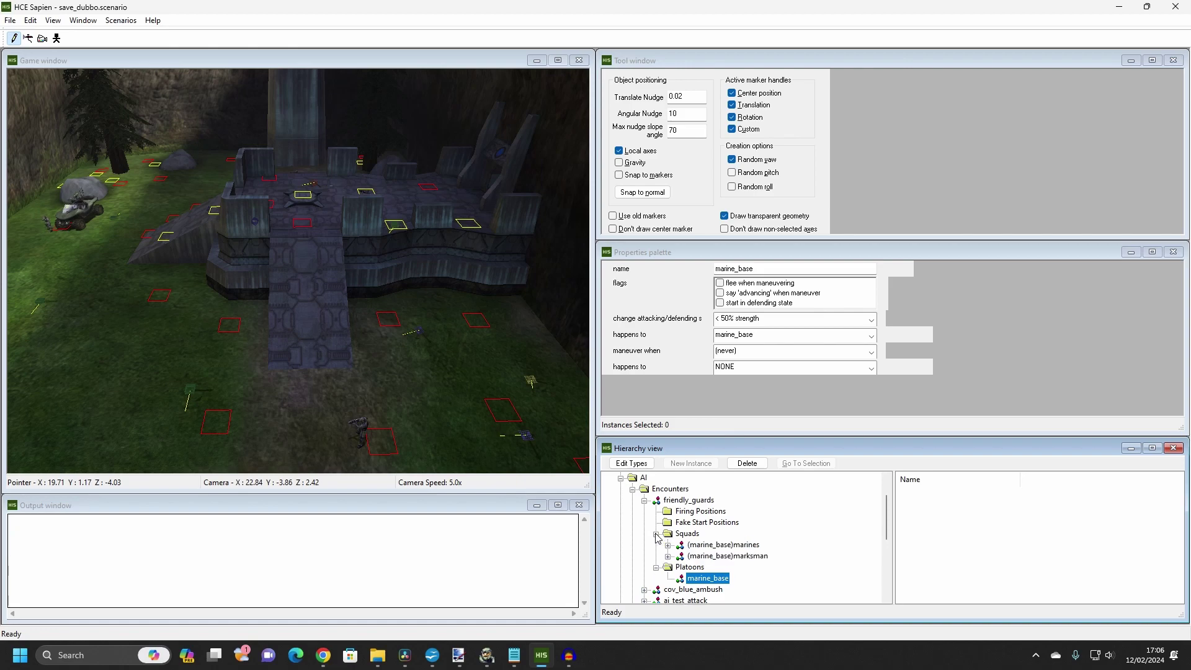
pyautogui.click(688, 545)
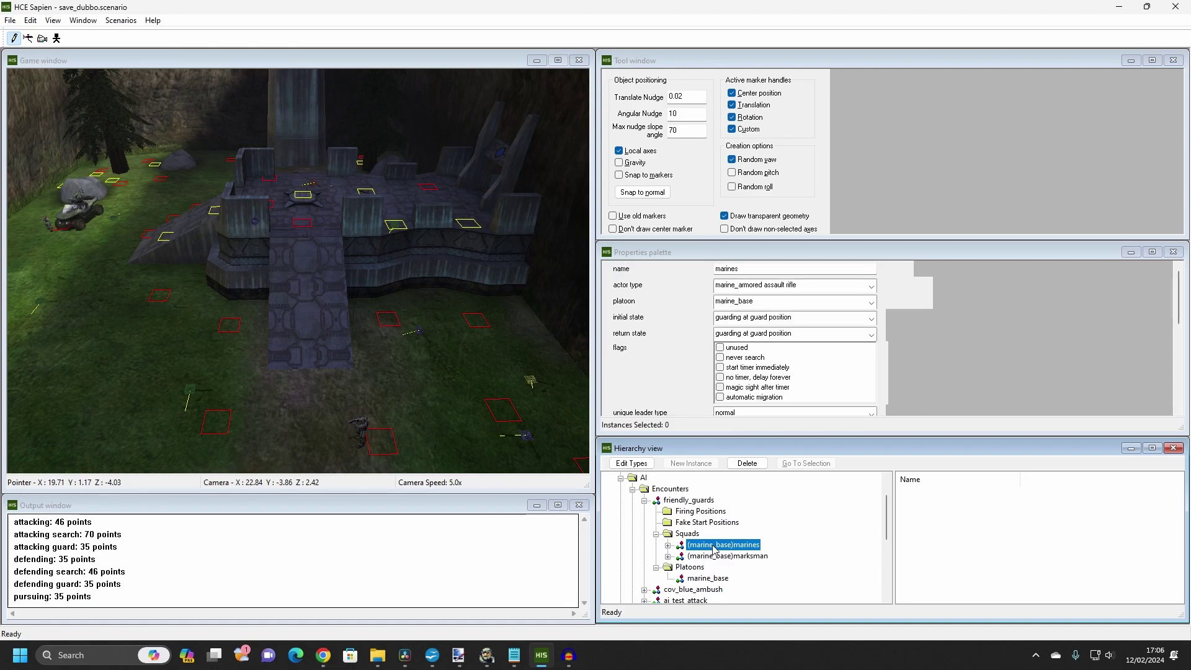
pyautogui.scroll(-1, 678, 332)
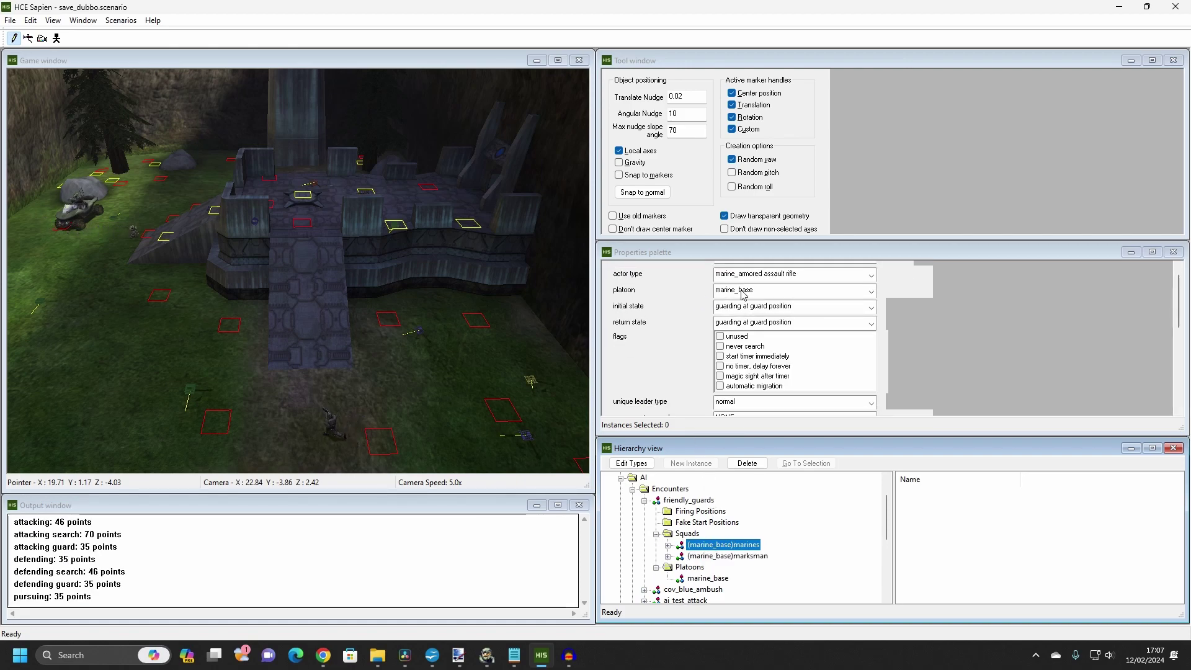
pyautogui.scroll(-8, 688, 325)
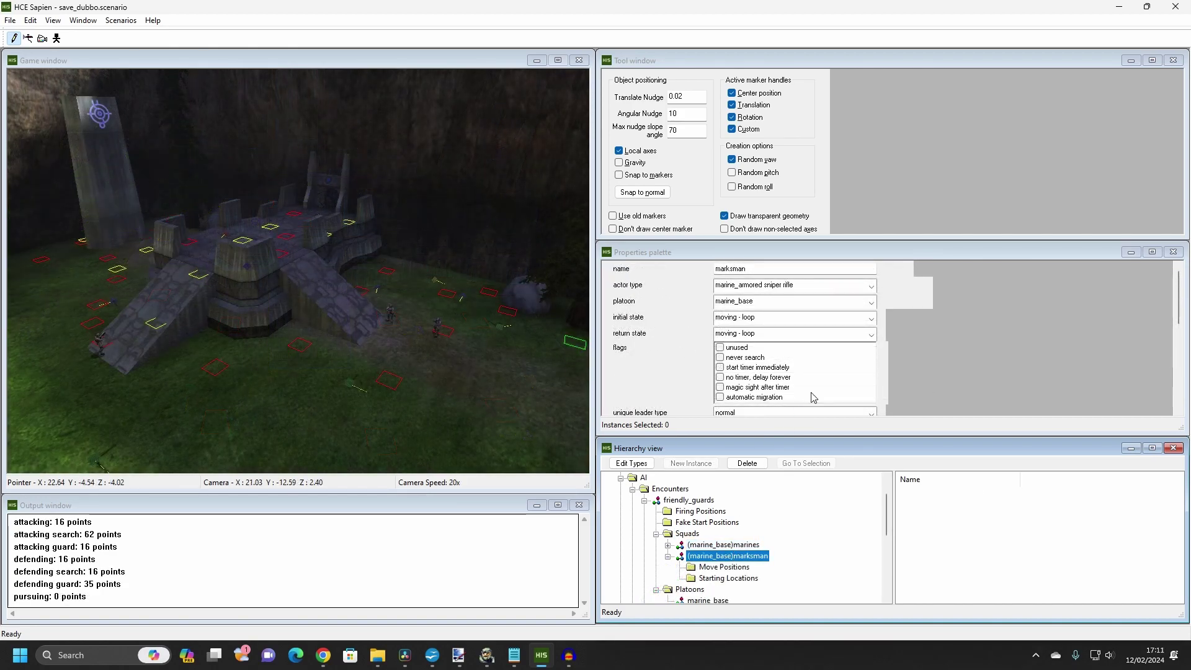
# Show the marksman squad's starting location in the level
pyautogui.click(736, 580)
pyautogui.click(962, 493)
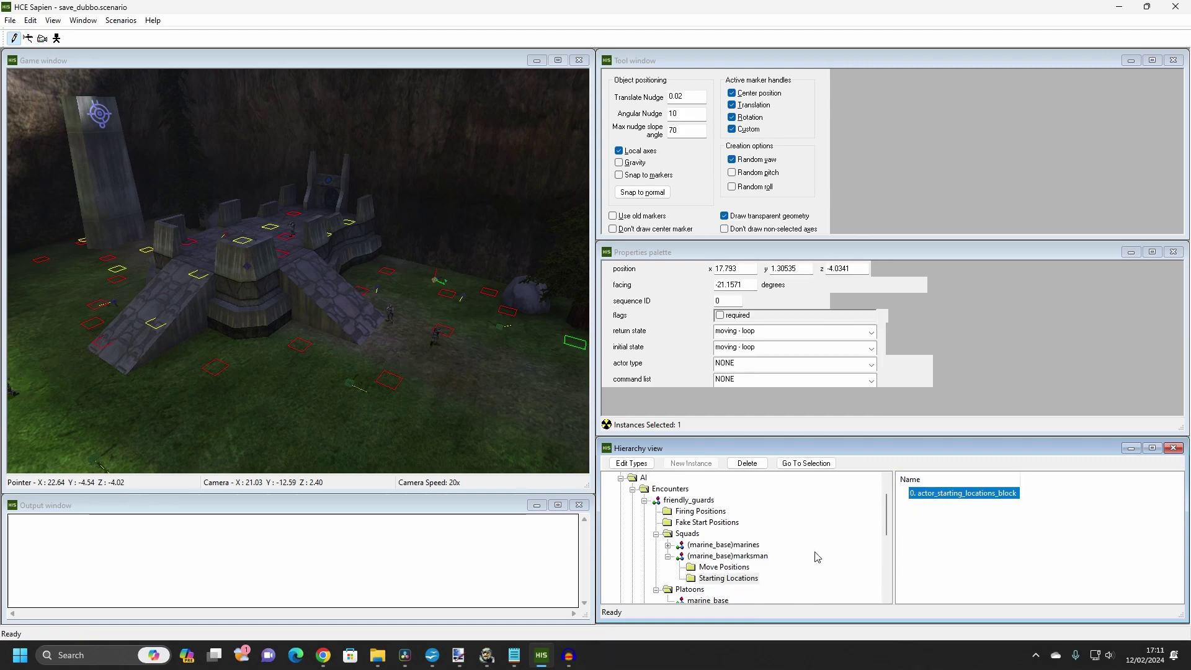
pyautogui.click(729, 557)
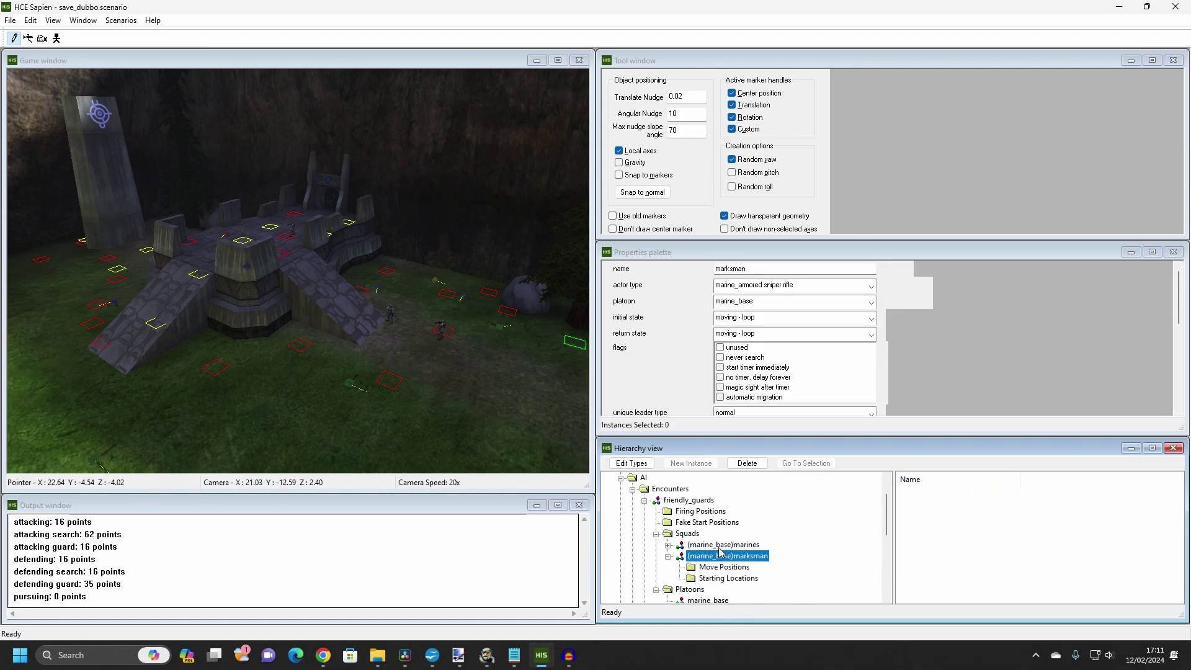
# List the encounter's firing positions and select firing position 82
pyautogui.click(692, 511)
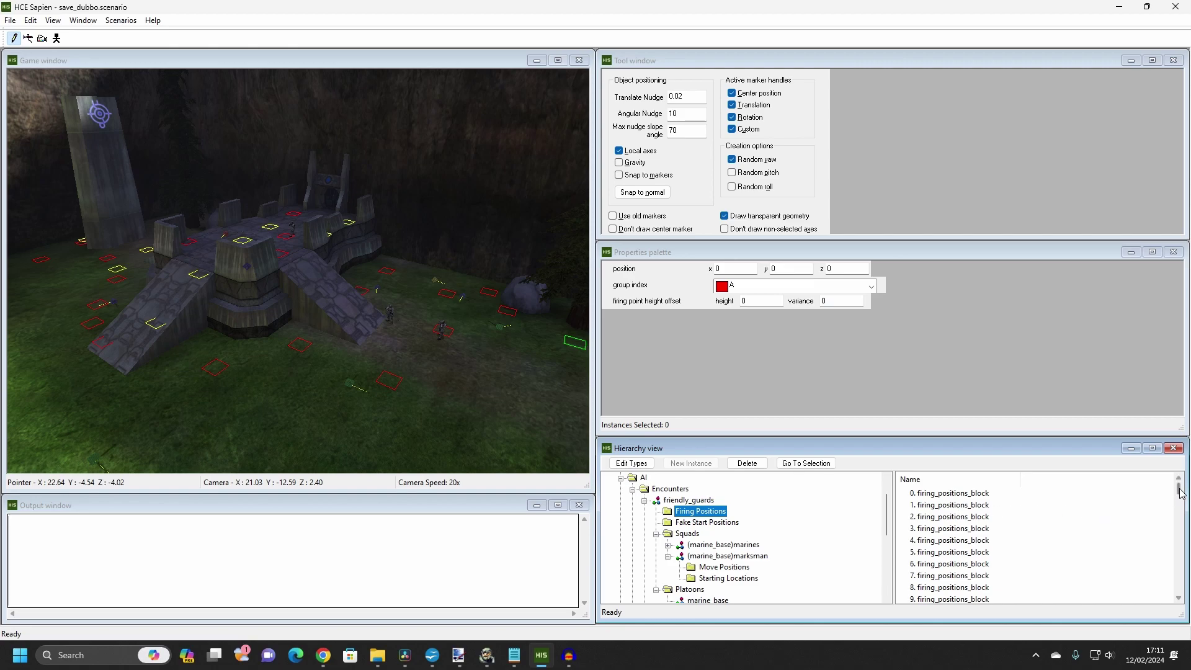
pyautogui.moveTo(1173, 498); pyautogui.dragTo(1170, 599)
pyautogui.click(953, 554)
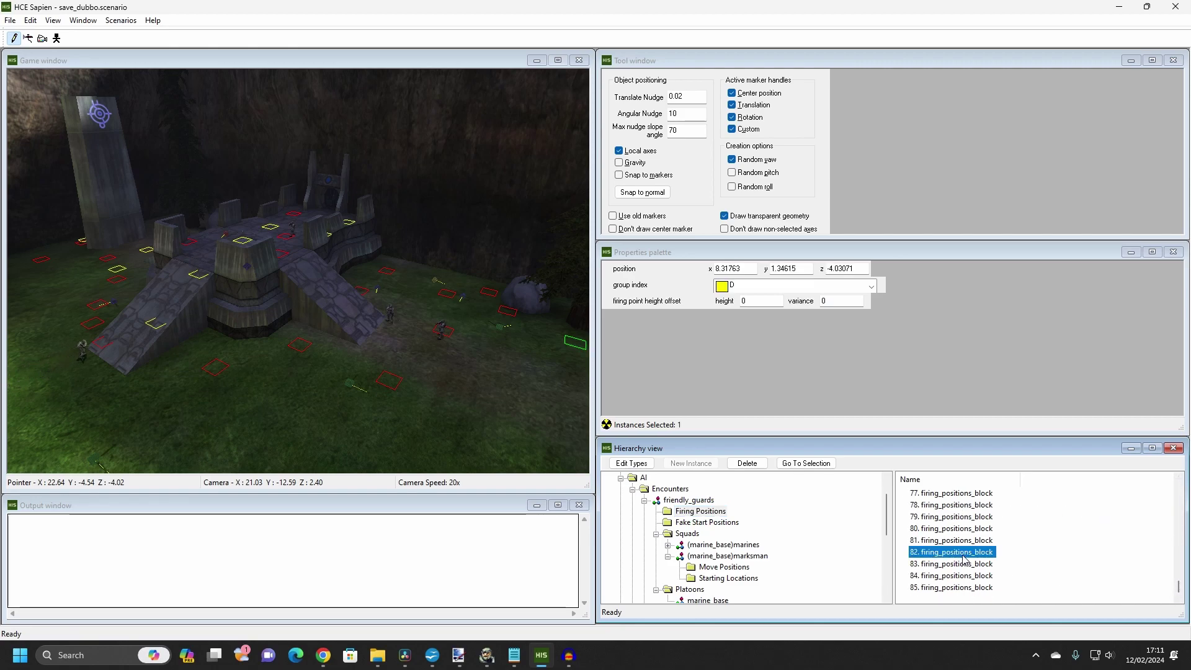
# Review the marksman's firing groups: attacking D, attacking search ABD, and the guard field
pyautogui.click(730, 557)
pyautogui.scroll(-5, 1096, 336)
pyautogui.scroll(-3, 1063, 308)
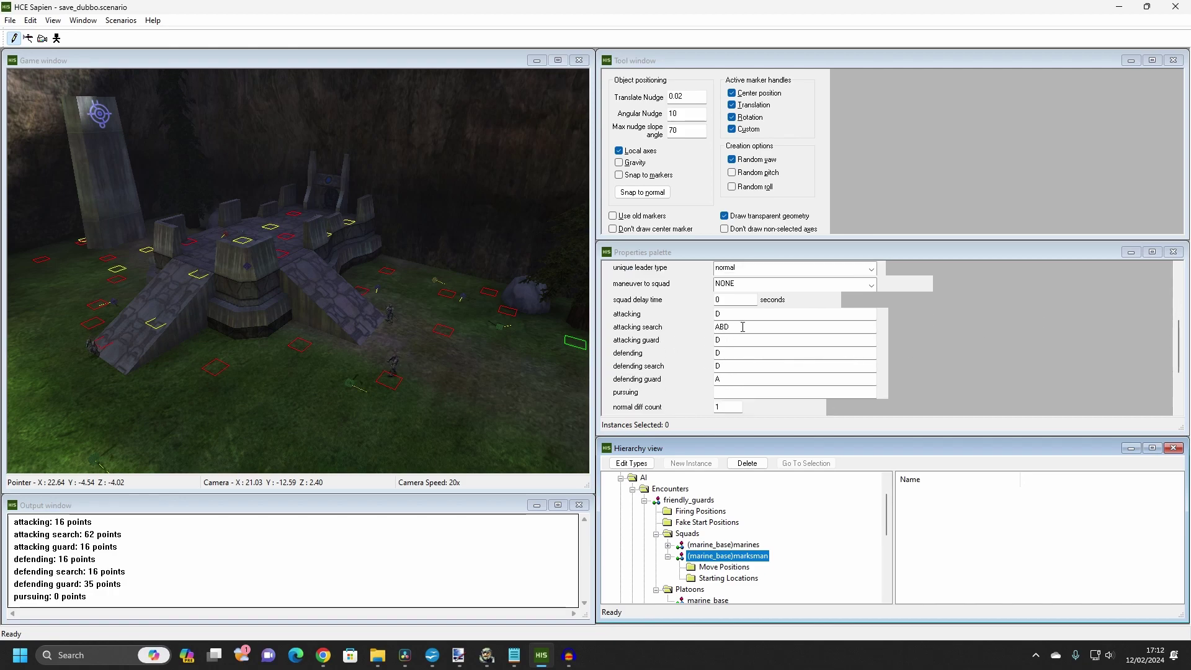
pyautogui.click(698, 330)
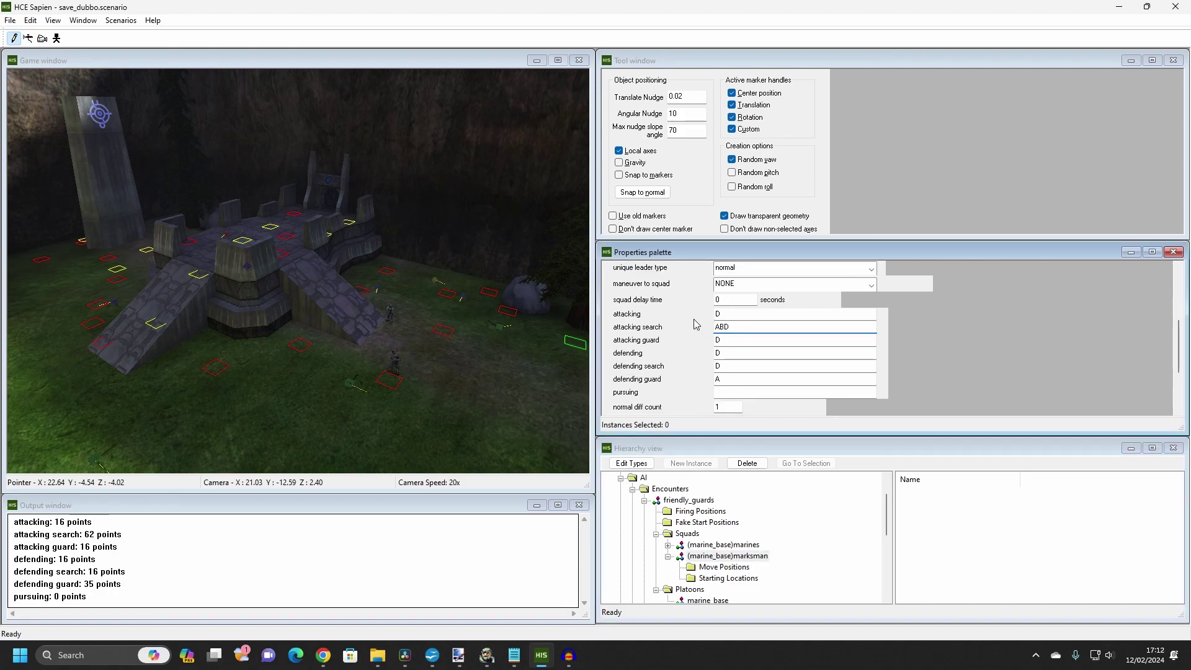
pyautogui.click(706, 319)
pyautogui.click(716, 340)
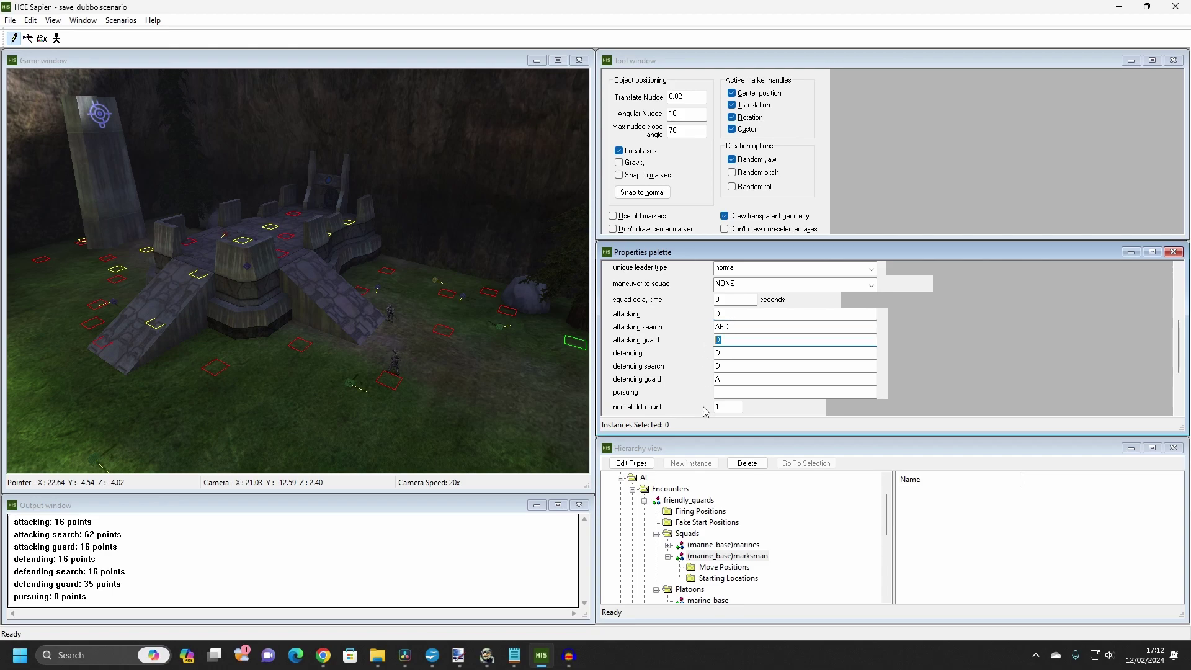
# Jump to the marksman's first move position and keep its initial state as moving - loop
pyautogui.click(722, 567)
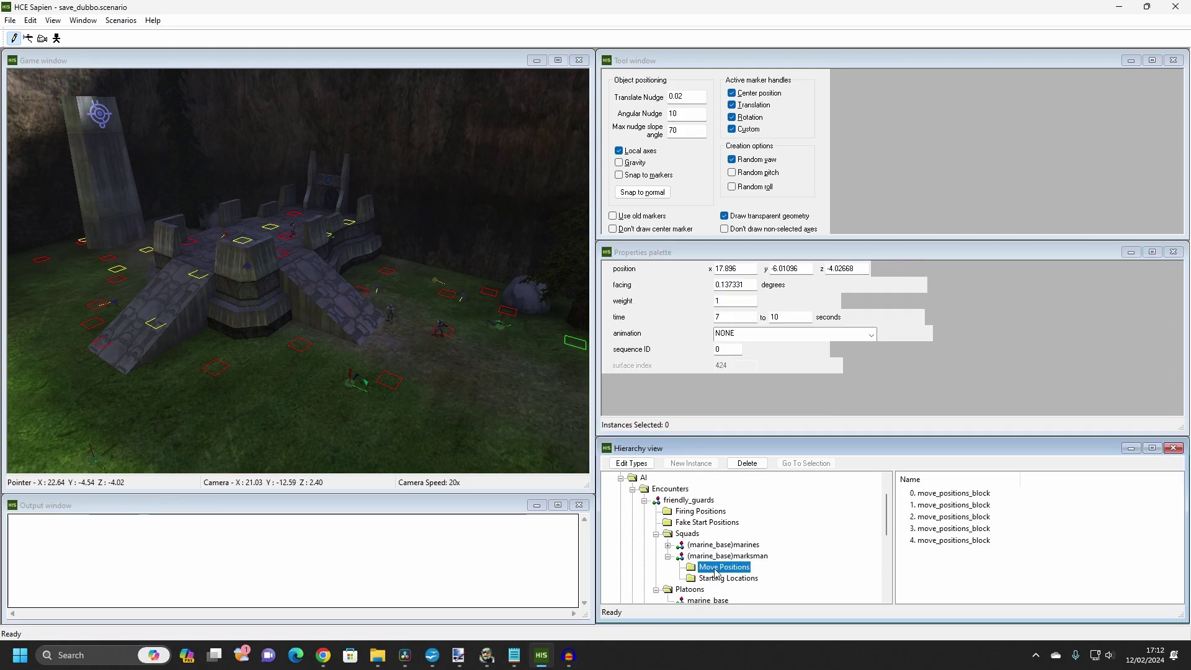
pyautogui.doubleClick(943, 495)
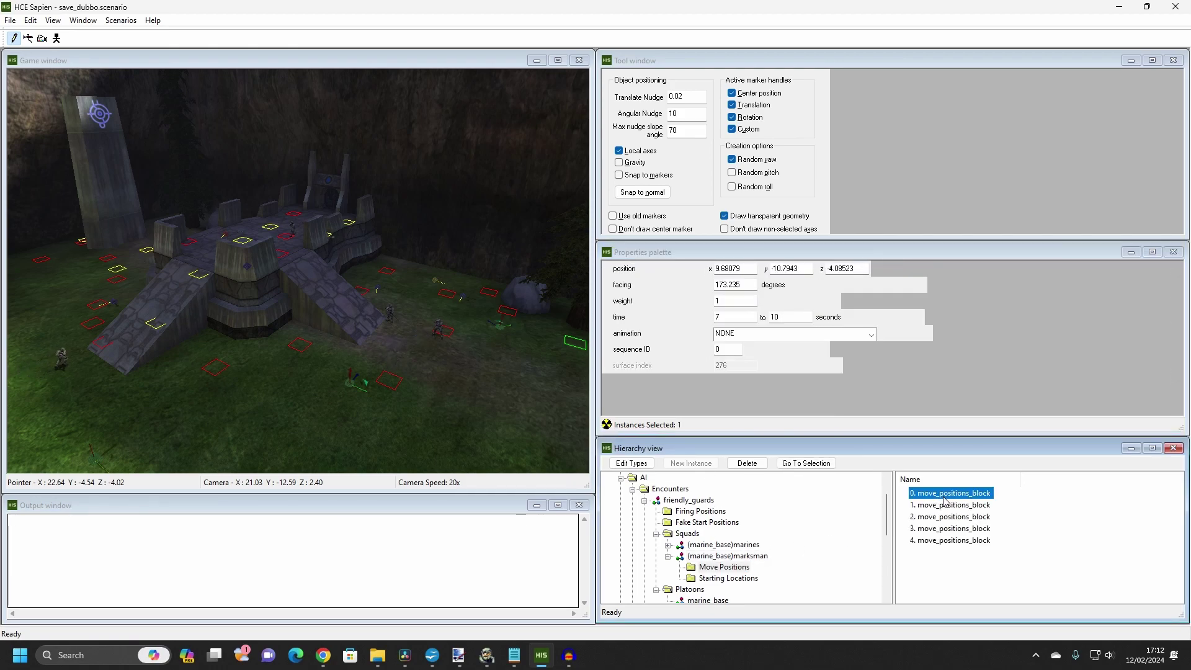
pyautogui.click(727, 556)
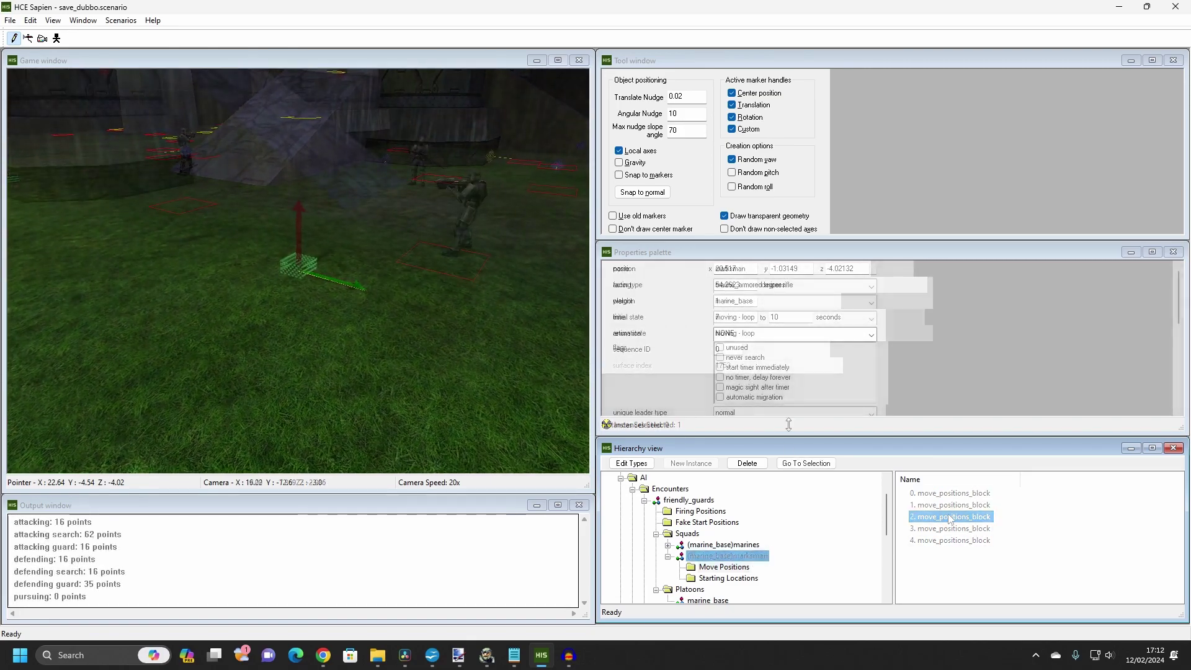
pyautogui.click(767, 318)
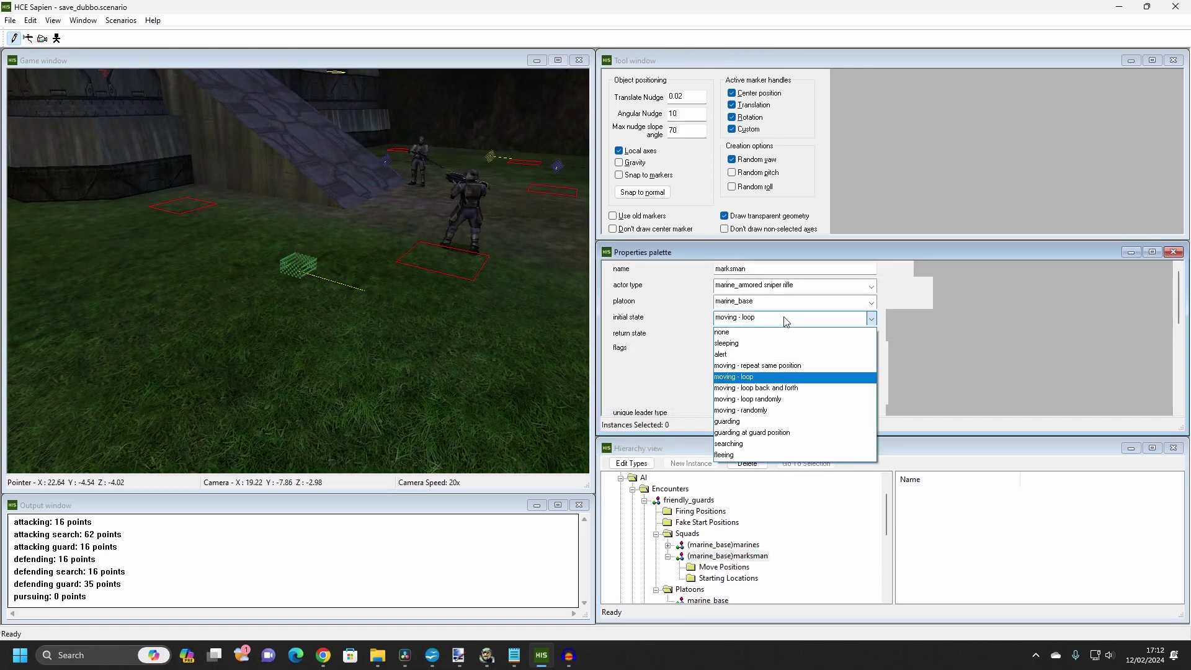
pyautogui.click(784, 377)
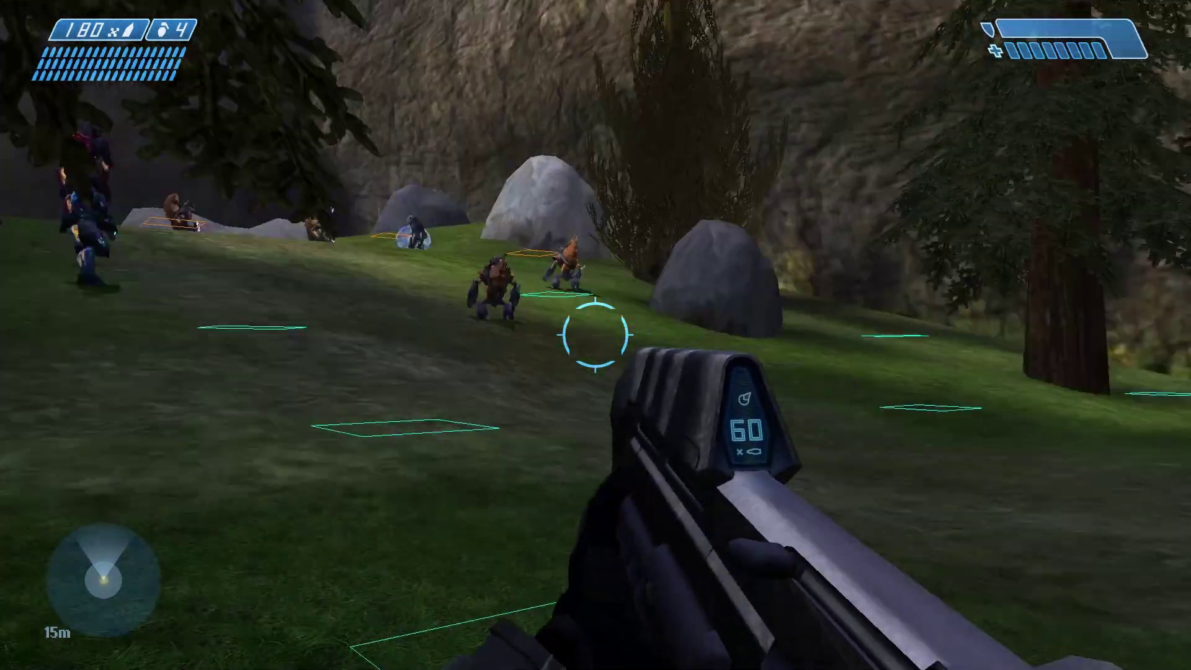
# Switch to the pistol and fire at the enemies on the hillside
pyautogui.press('Tab')
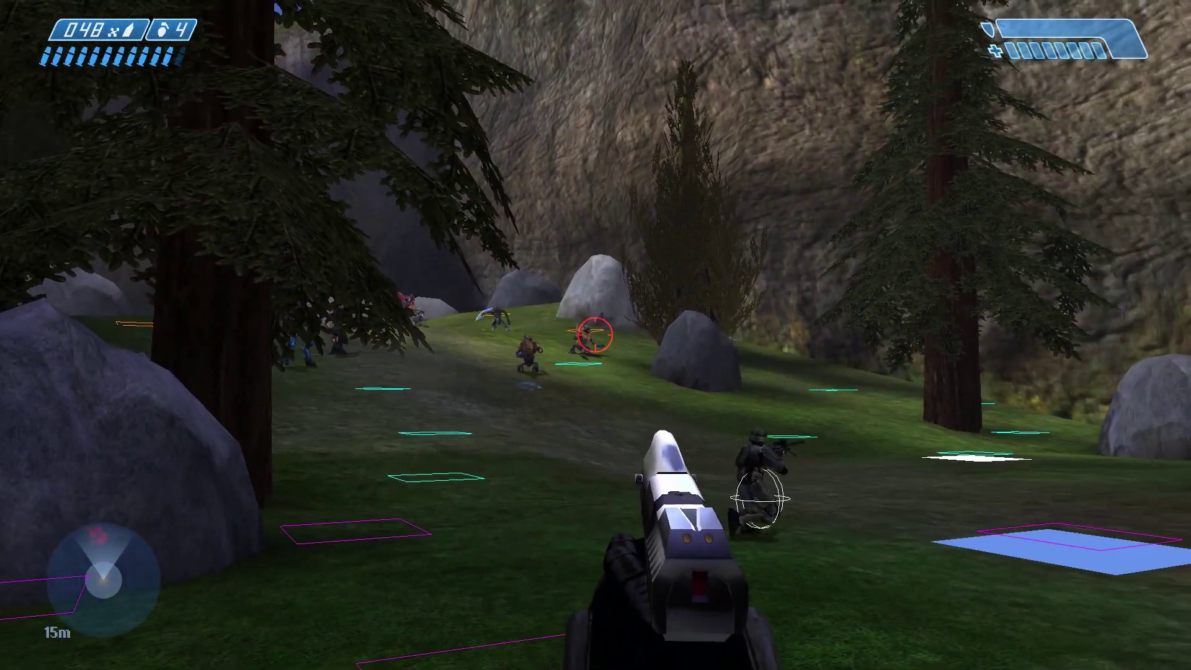
pyautogui.click(595, 335)
pyautogui.click(596, 335)
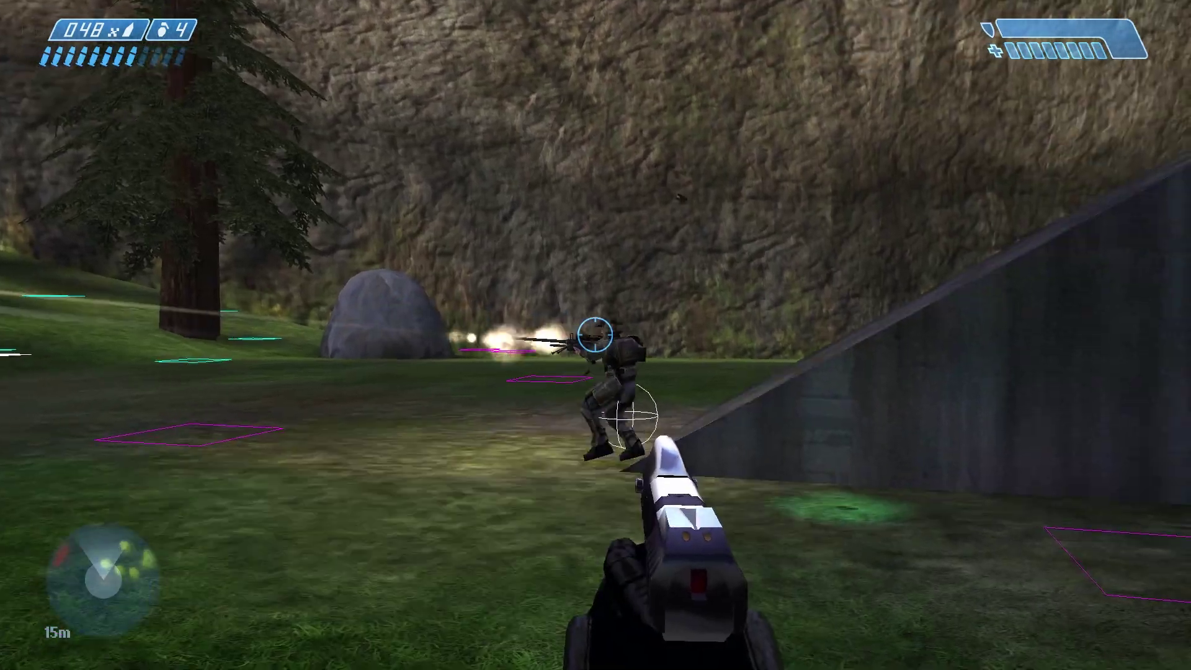